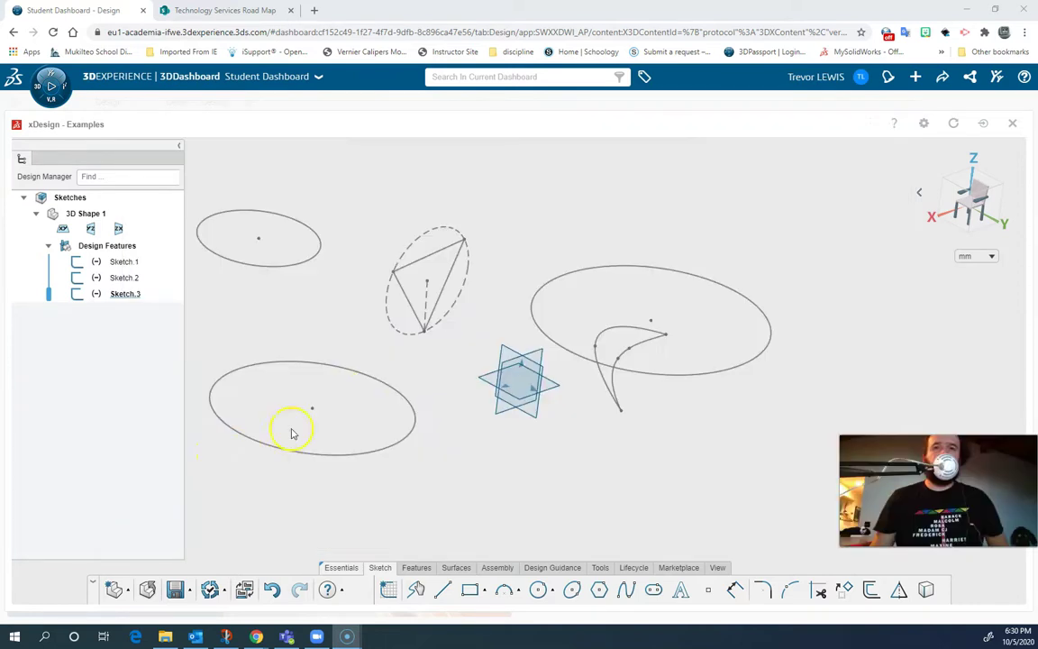
Step: Orbit the view to inspect the triangle-in-circle and curved spline sketches
{"action": "mouse_move", "coordinate": [507, 422]}
{"action": "right_mouse_down"}
{"action": "mouse_move", "coordinate": [423, 437]}
{"action": "mouse_move", "coordinate": [486, 419]}
{"action": "mouse_move", "coordinate": [505, 394]}
{"action": "mouse_move", "coordinate": [535, 385]}
{"action": "mouse_move", "coordinate": [586, 394]}
{"action": "mouse_move", "coordinate": [583, 433]}
{"action": "mouse_move", "coordinate": [524, 439]}
{"action": "right_mouse_up"}
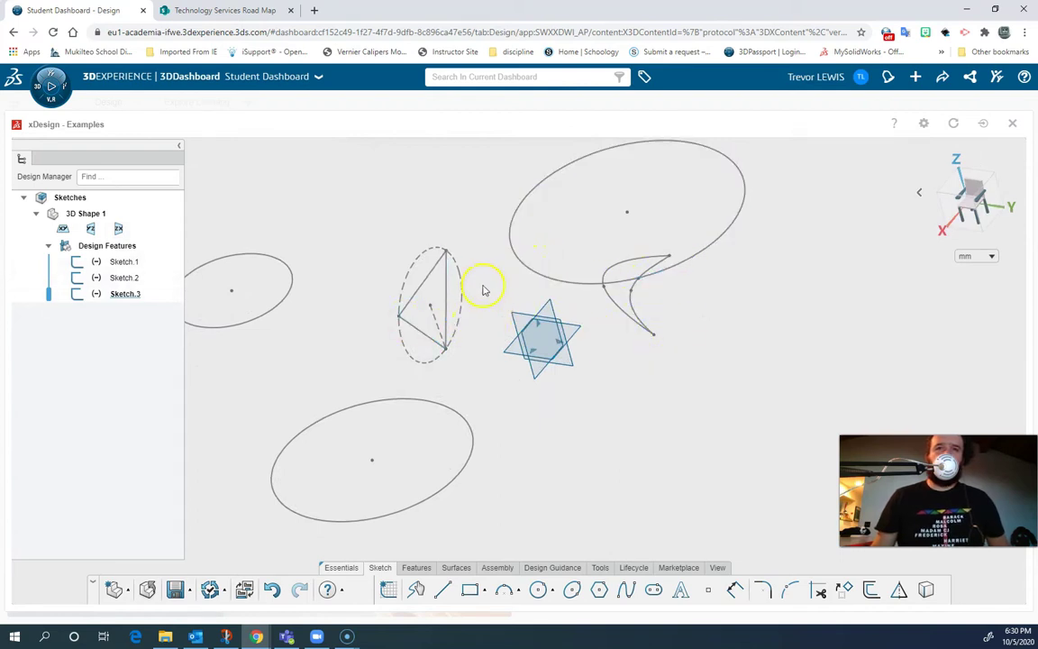
{"action": "mouse_move", "coordinate": [544, 391]}
{"action": "right_mouse_down"}
{"action": "mouse_move", "coordinate": [515, 426]}
{"action": "mouse_move", "coordinate": [496, 419]}
{"action": "mouse_move", "coordinate": [583, 382]}
{"action": "mouse_move", "coordinate": [585, 359]}
{"action": "mouse_move", "coordinate": [545, 385]}
{"action": "mouse_move", "coordinate": [552, 413]}
{"action": "mouse_move", "coordinate": [533, 427]}
{"action": "mouse_move", "coordinate": [539, 405]}
{"action": "mouse_move", "coordinate": [555, 402]}
{"action": "right_mouse_up"}
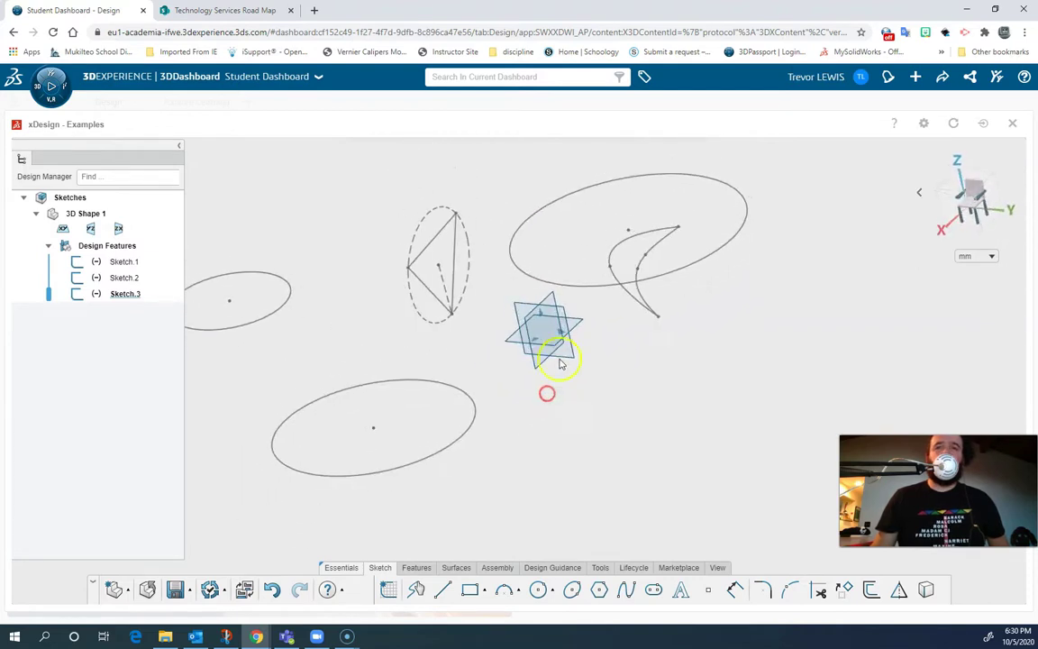
Step: View Sketch.2 normal-to, then orient the view straight onto the ZX plane
{"action": "left_click", "coordinate": [115, 279]}
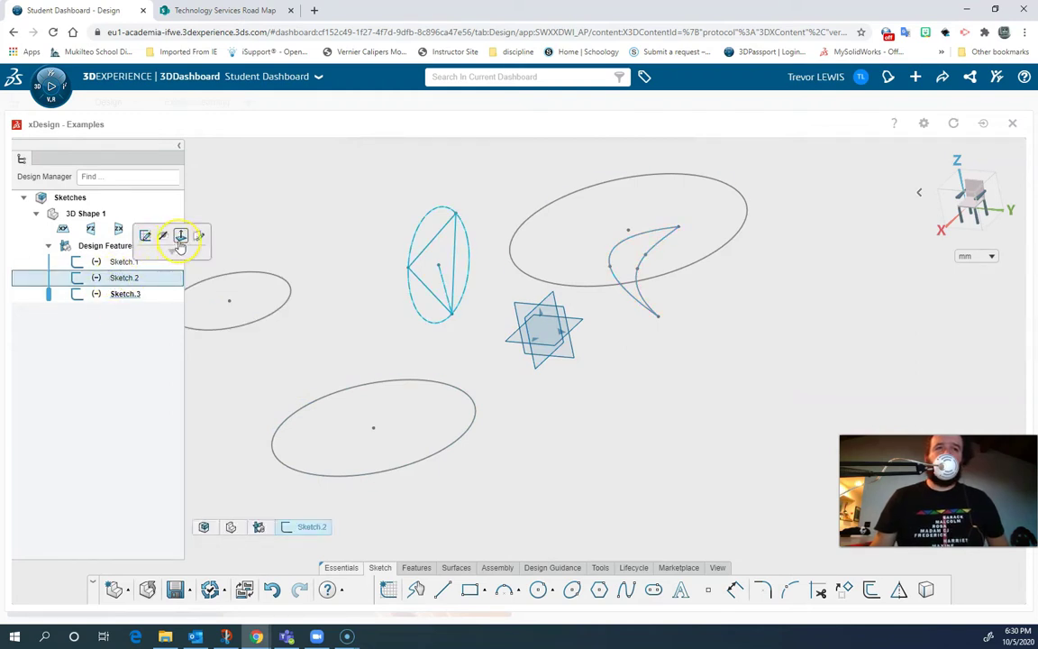
{"action": "left_click", "coordinate": [180, 236]}
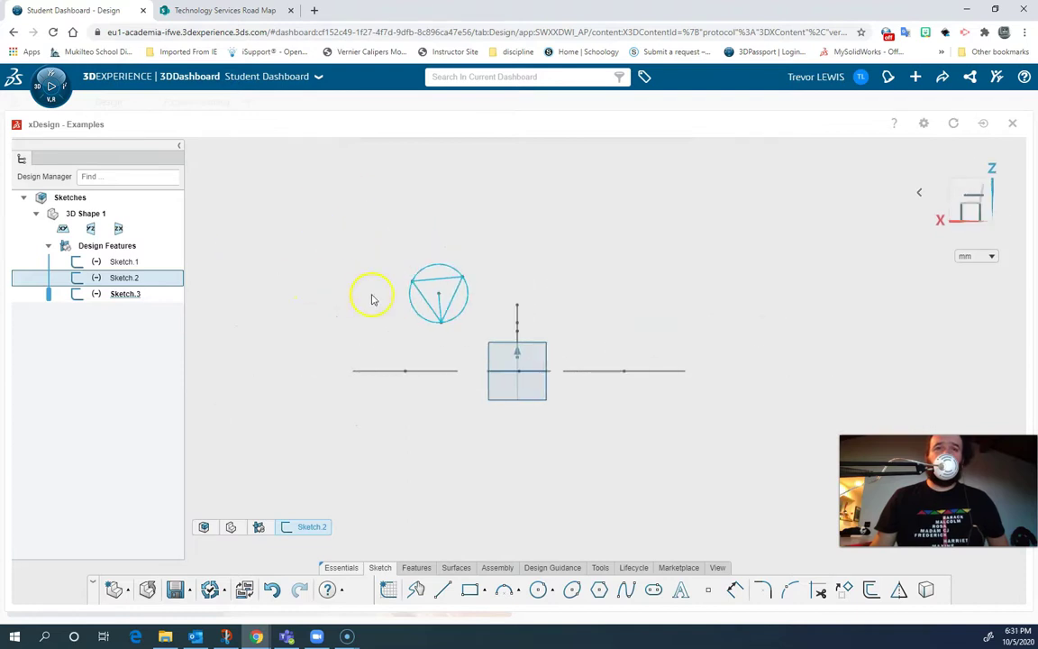
{"action": "mouse_move", "coordinate": [364, 340]}
{"action": "middle_mouse_down"}
{"action": "mouse_move", "coordinate": [413, 393]}
{"action": "mouse_move", "coordinate": [546, 417]}
{"action": "middle_mouse_up"}
{"action": "scroll", "coordinate": [537, 413], "scroll_direction": "down", "scroll_amount": 2}
{"action": "scroll", "coordinate": [533, 405], "scroll_direction": "up", "scroll_amount": 4}
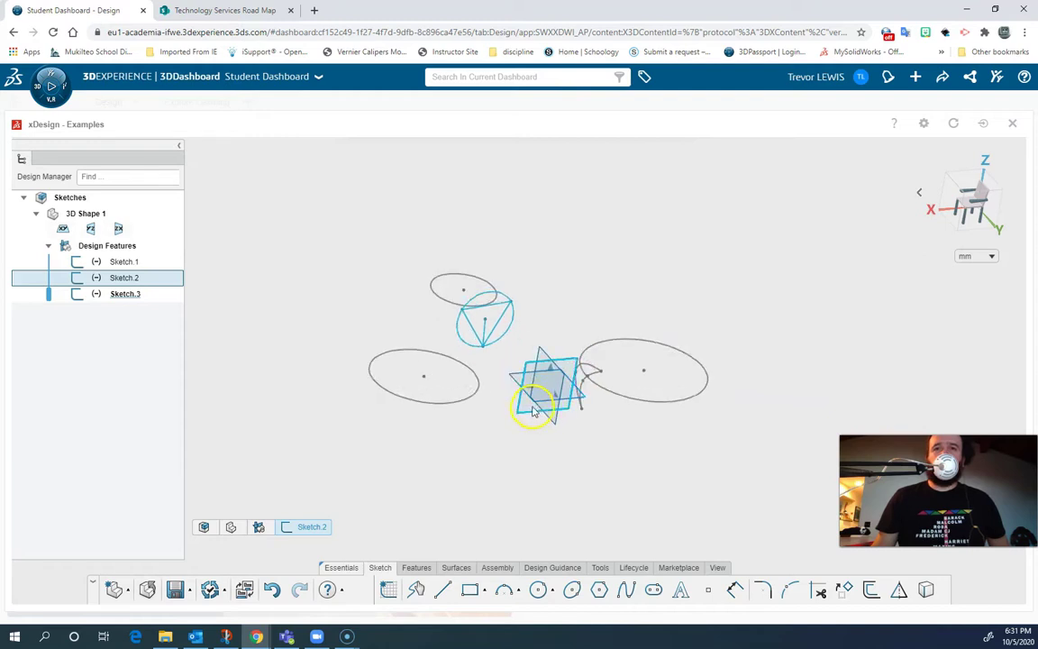
{"action": "scroll", "coordinate": [539, 369], "scroll_direction": "up", "scroll_amount": 1}
{"action": "left_click", "coordinate": [539, 362]}
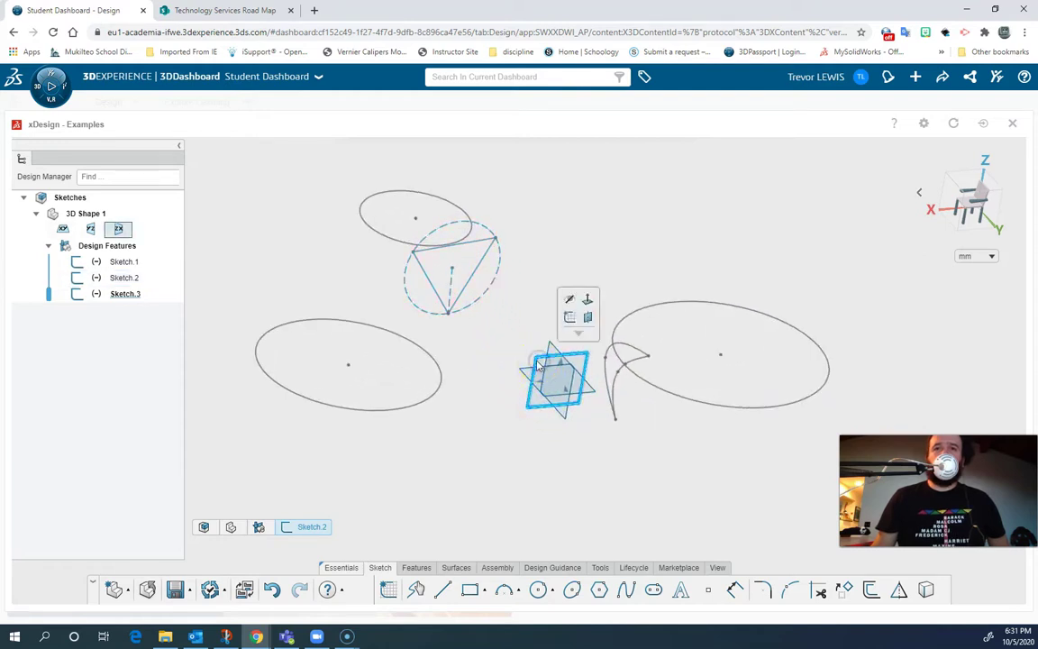
{"action": "left_click", "coordinate": [588, 310]}
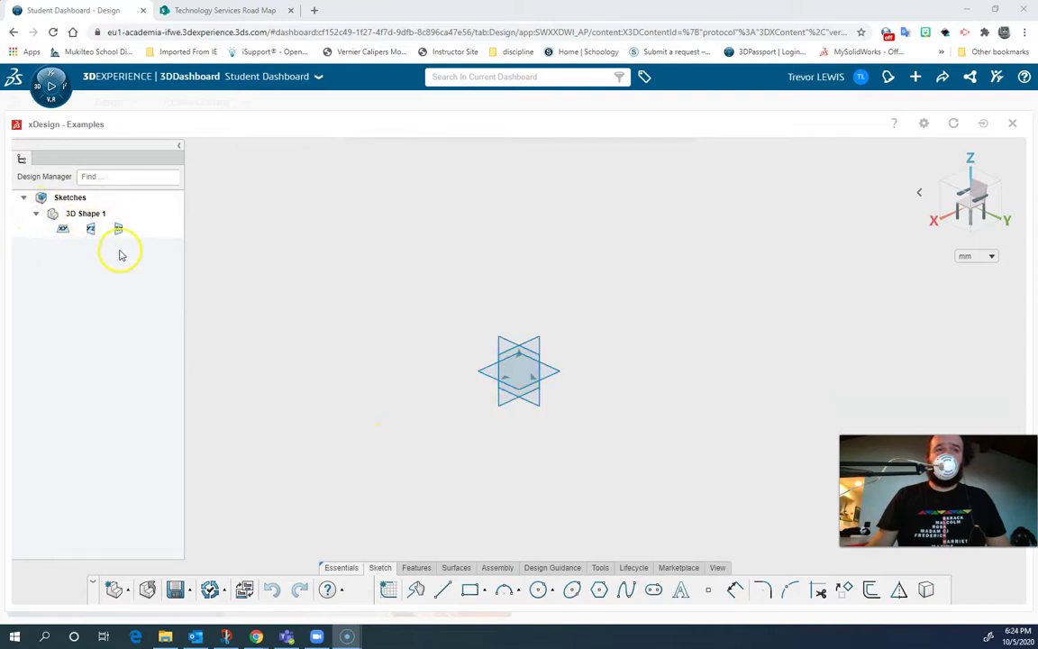
Step: Select the XY, YZ and ZX planes in turn, then show the Sketch tools and deselect everything
{"action": "left_click", "coordinate": [63, 230]}
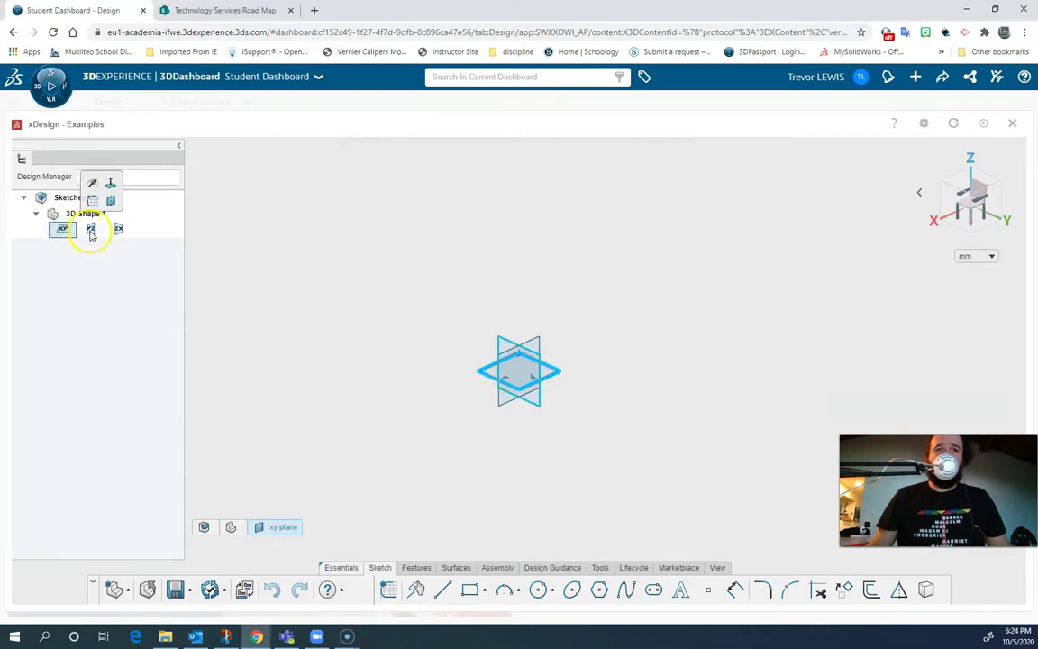
{"action": "left_click", "coordinate": [90, 230]}
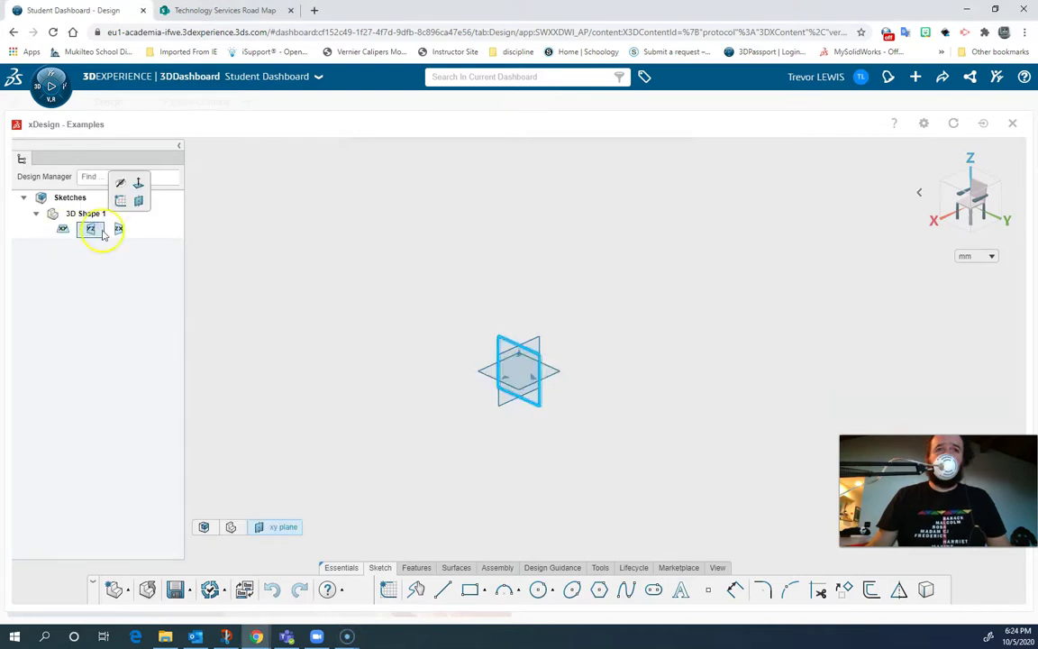
{"action": "left_click", "coordinate": [117, 230]}
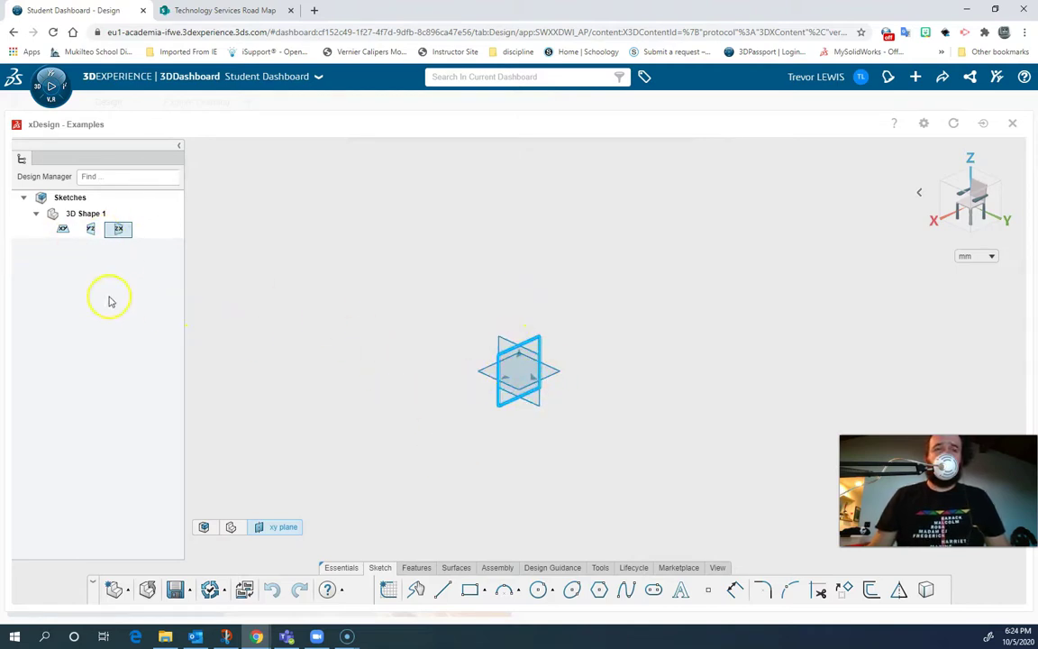
{"action": "left_click", "coordinate": [63, 230]}
{"action": "left_click", "coordinate": [90, 230]}
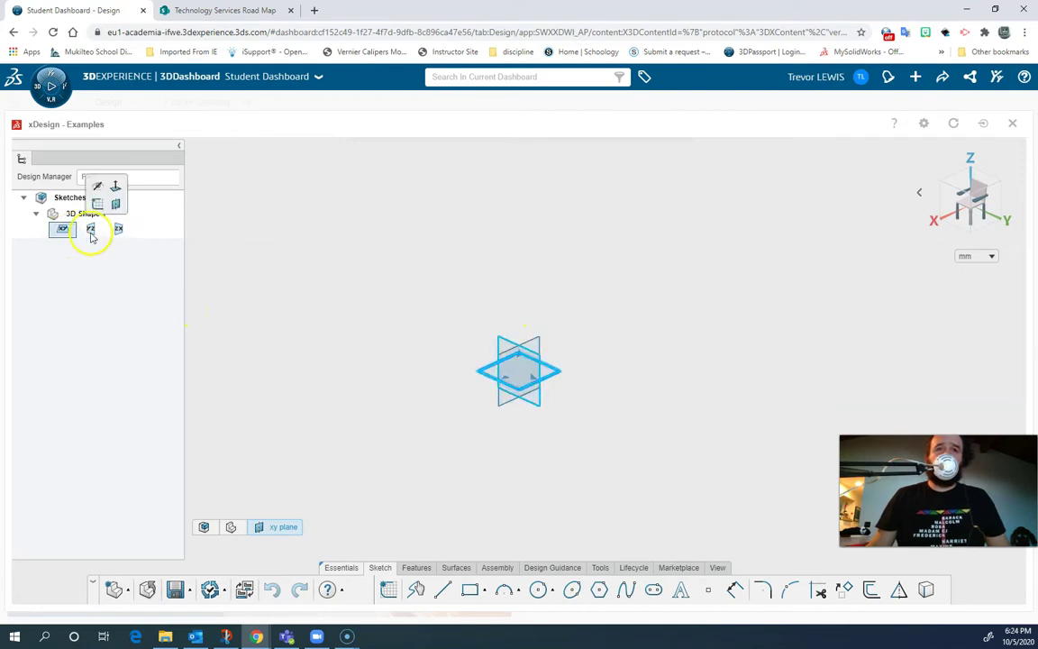
{"action": "left_click", "coordinate": [117, 231]}
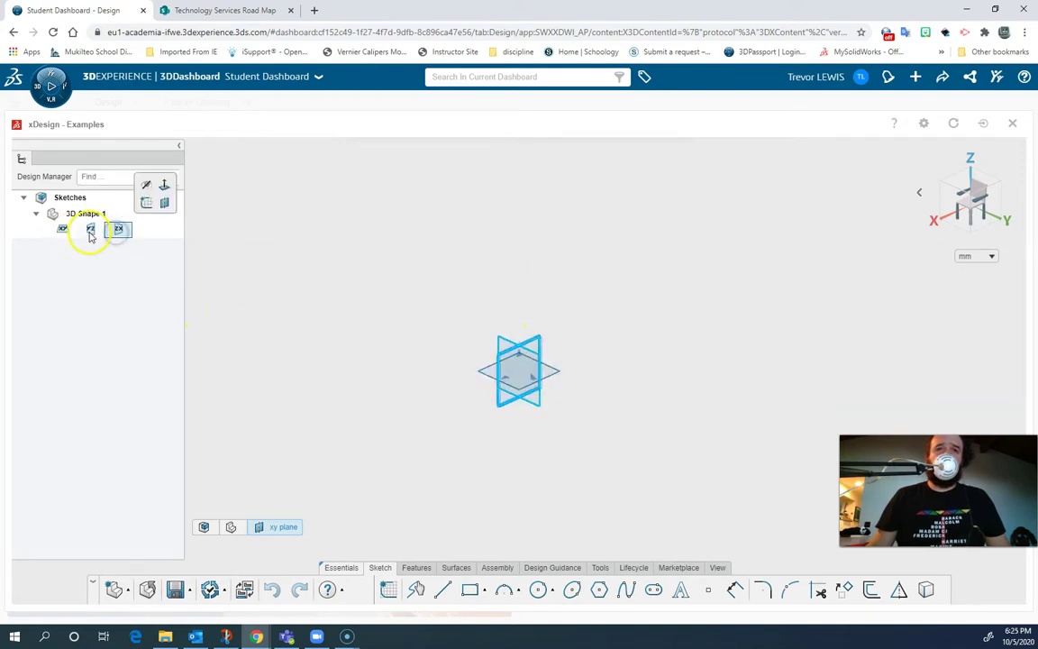
{"action": "left_click", "coordinate": [91, 230]}
{"action": "left_click", "coordinate": [63, 231]}
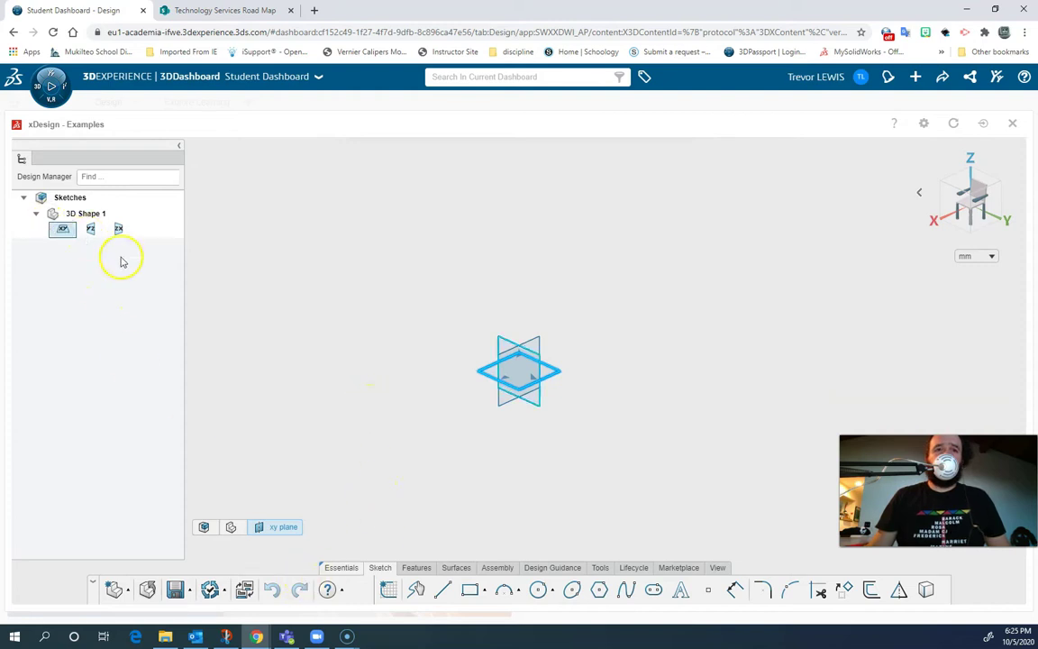
{"action": "left_click", "coordinate": [378, 568]}
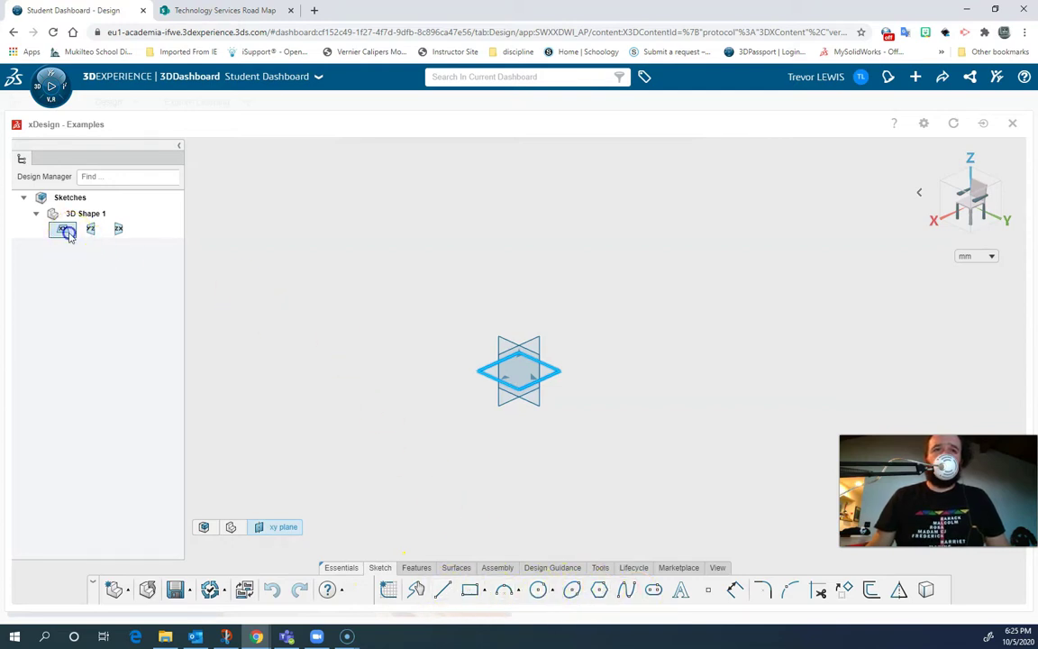
{"action": "left_click", "coordinate": [290, 329]}
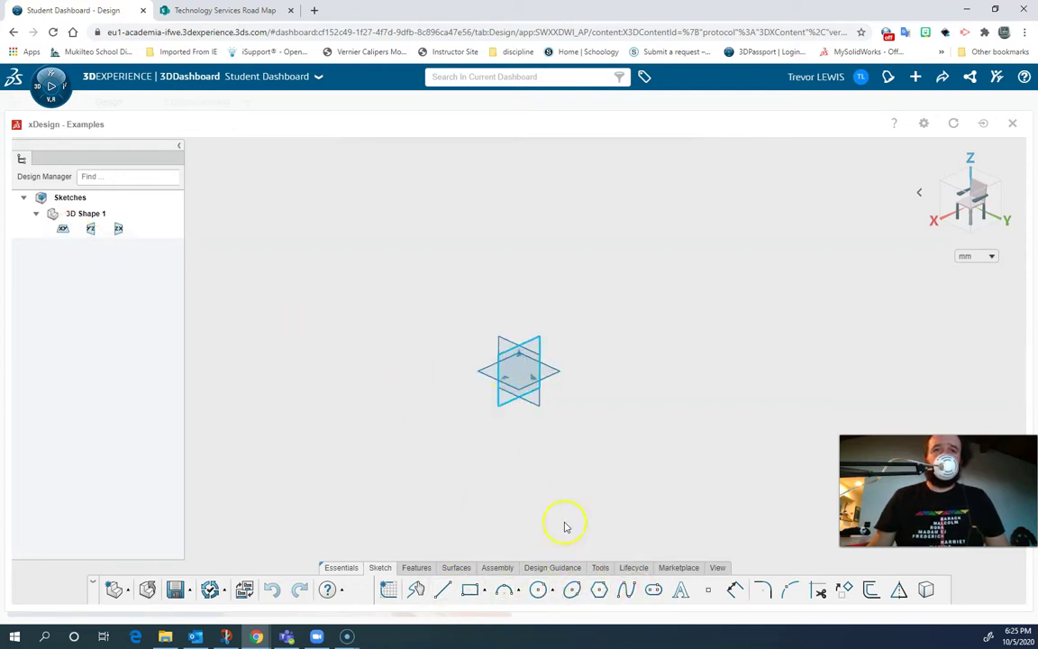
Step: Sketch three circles of different sizes around the origin on the XY plane
{"action": "left_click", "coordinate": [538, 595]}
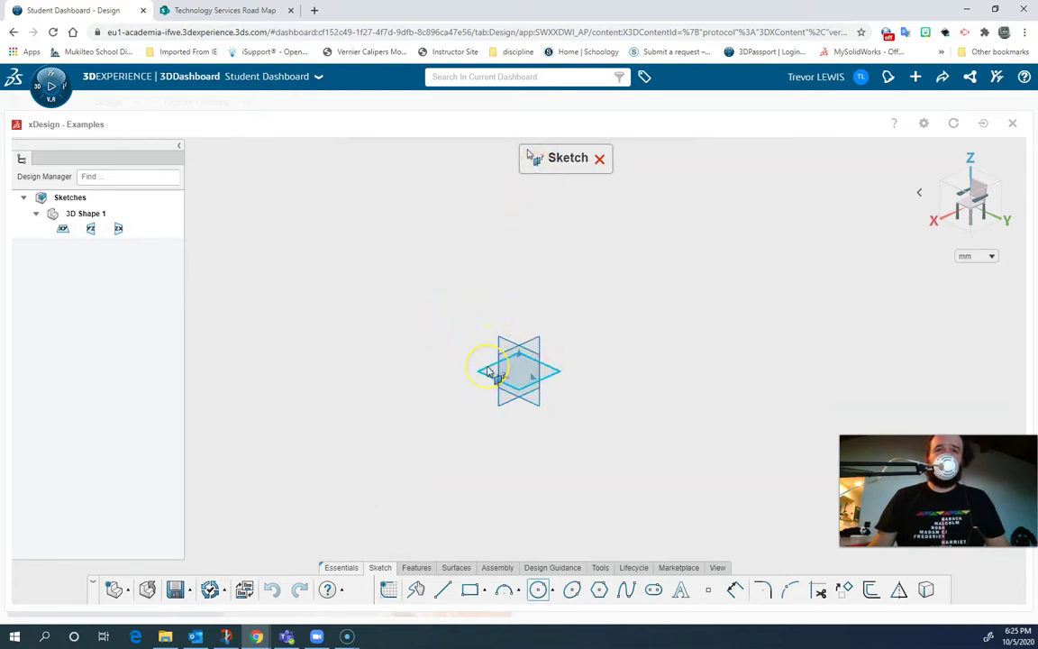
{"action": "left_click", "coordinate": [486, 369]}
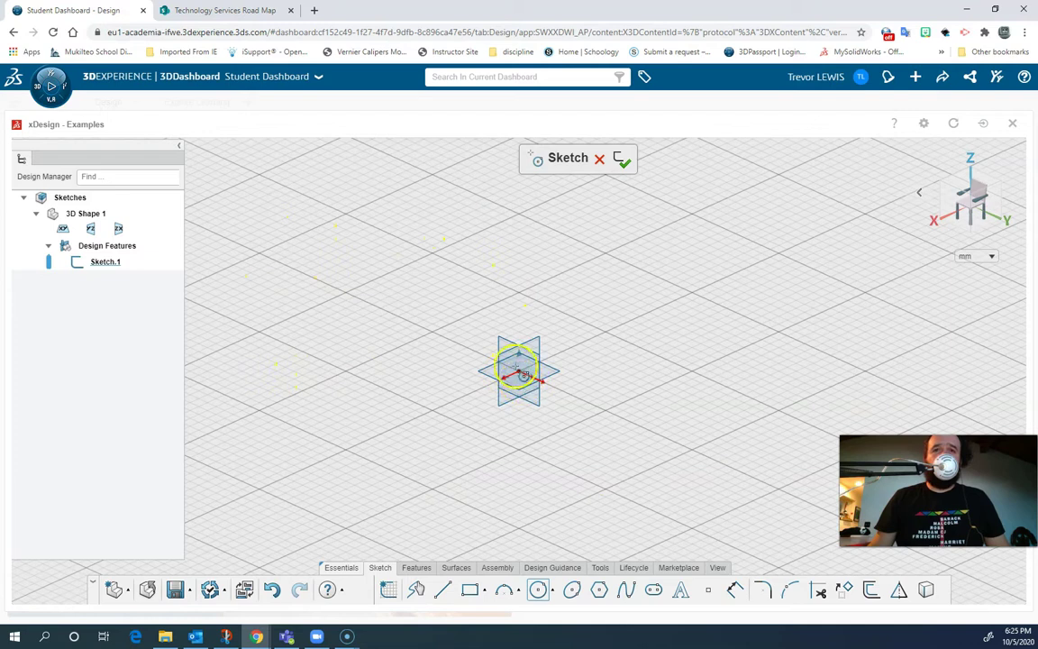
{"action": "left_click", "coordinate": [259, 251]}
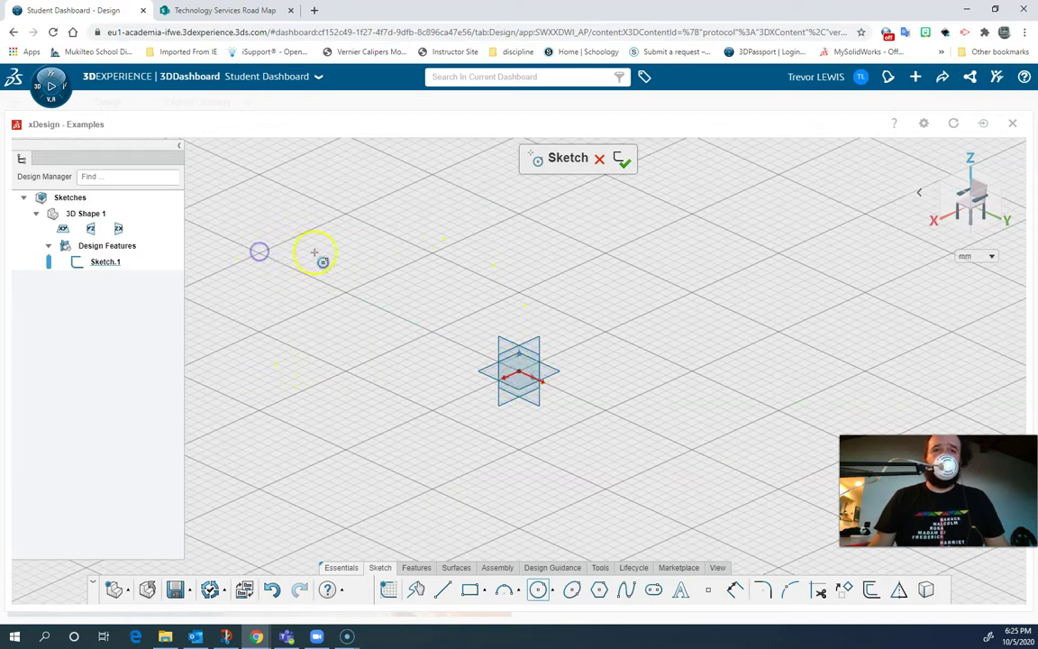
{"action": "left_click", "coordinate": [320, 252]}
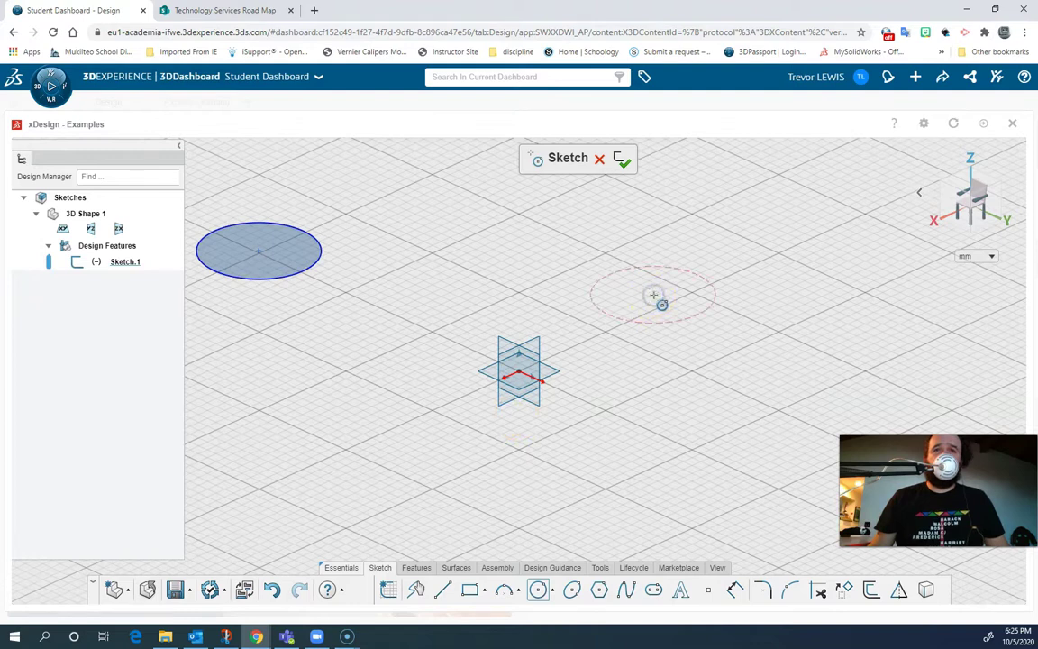
{"action": "left_click_drag", "start_coordinate": [654, 295], "coordinate": [780, 311]}
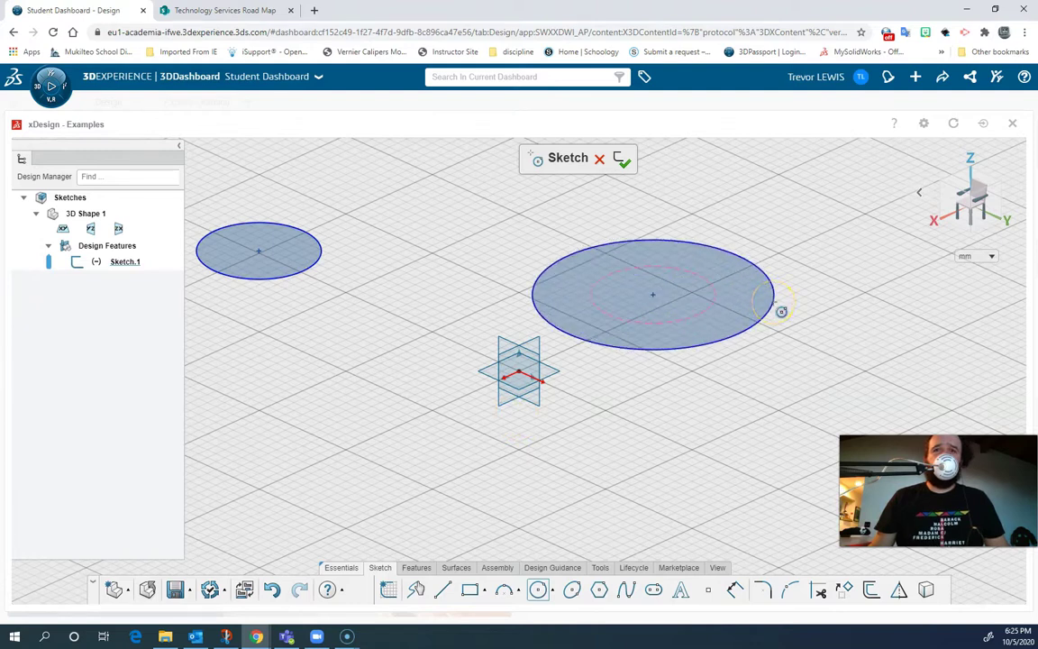
{"action": "left_click", "coordinate": [590, 297]}
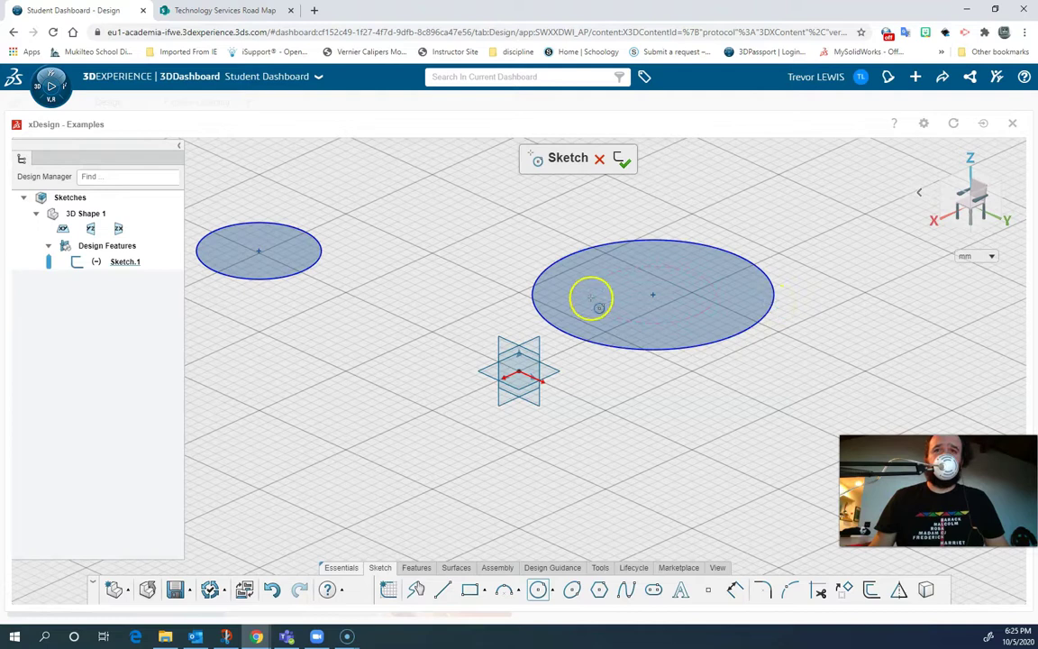
{"action": "left_click_drag", "start_coordinate": [310, 420], "coordinate": [407, 445]}
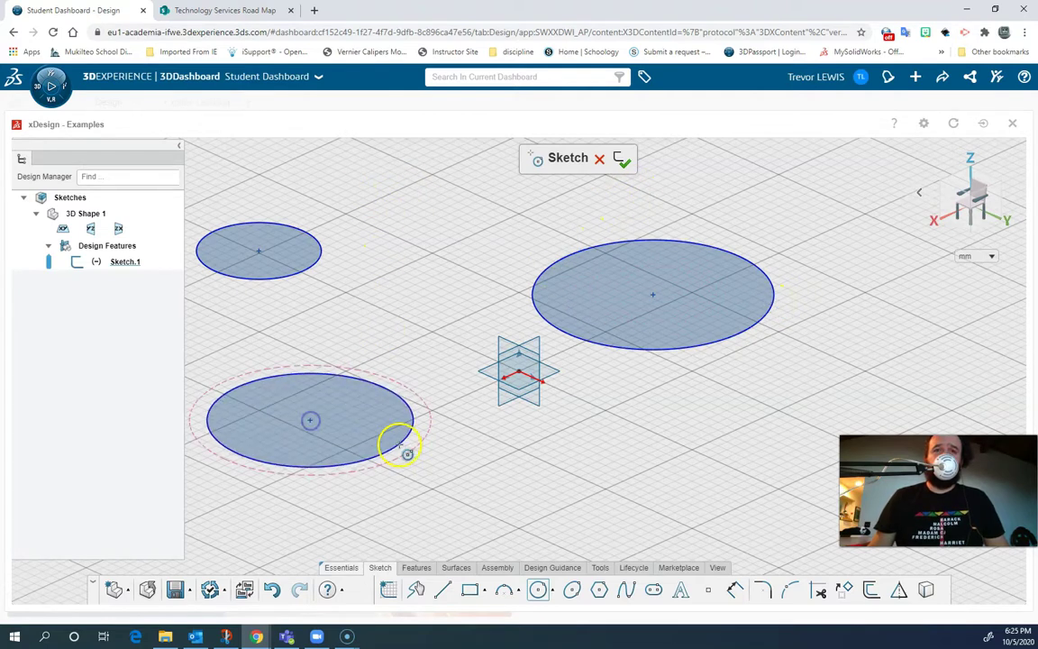
Step: Exit Sketch.1, switch to the Features tools, and select Sketch.1
{"action": "left_click", "coordinate": [618, 160]}
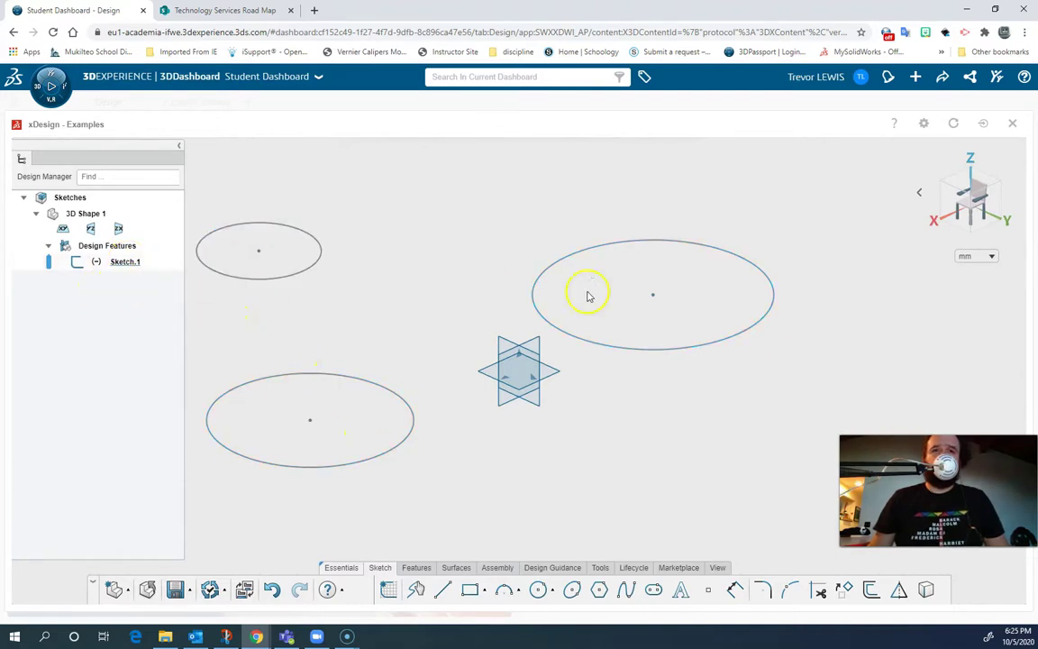
{"action": "left_click", "coordinate": [417, 570]}
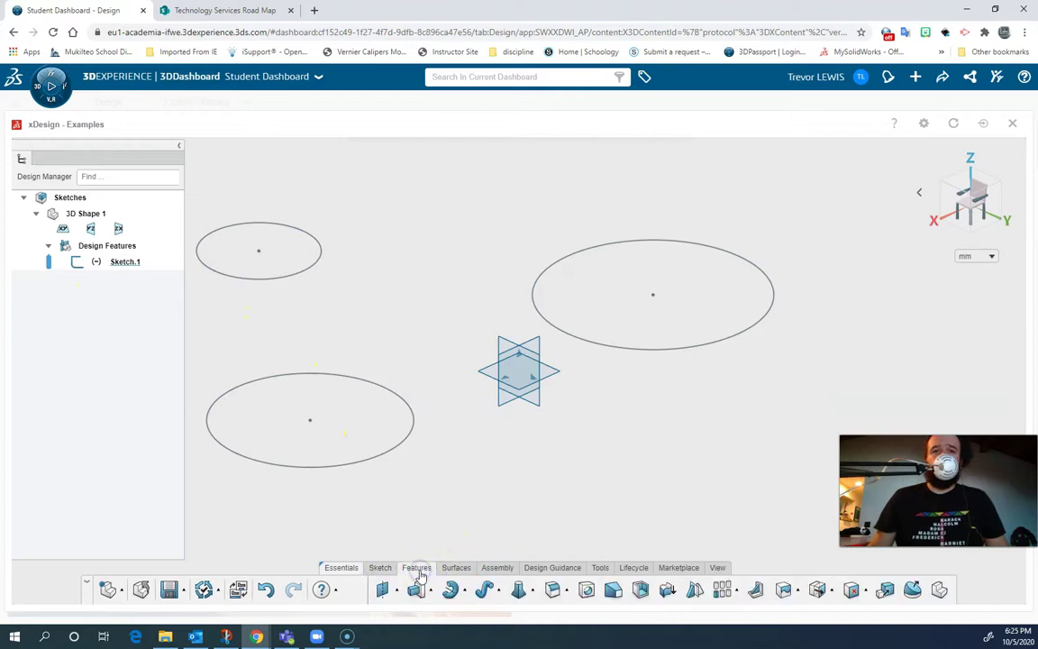
{"action": "left_click", "coordinate": [79, 262]}
Step: Extrude Sketch.1's three circles Blind 35 mm into cylinders as Extrude.1
{"action": "key", "text": "e"}
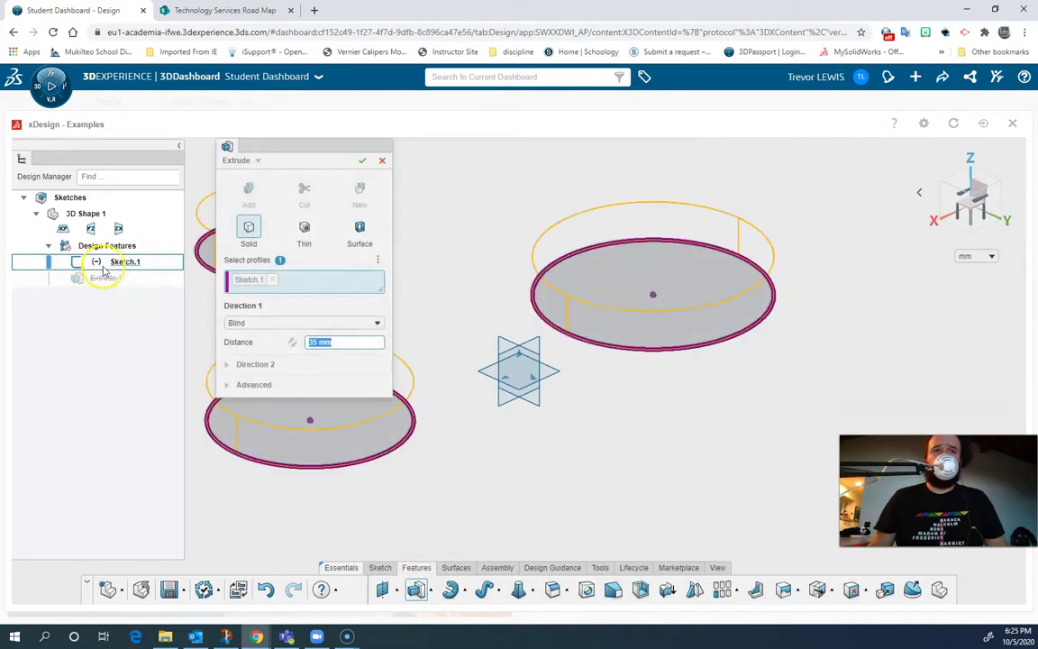
{"action": "left_click_drag", "start_coordinate": [290, 147], "coordinate": [494, 177]}
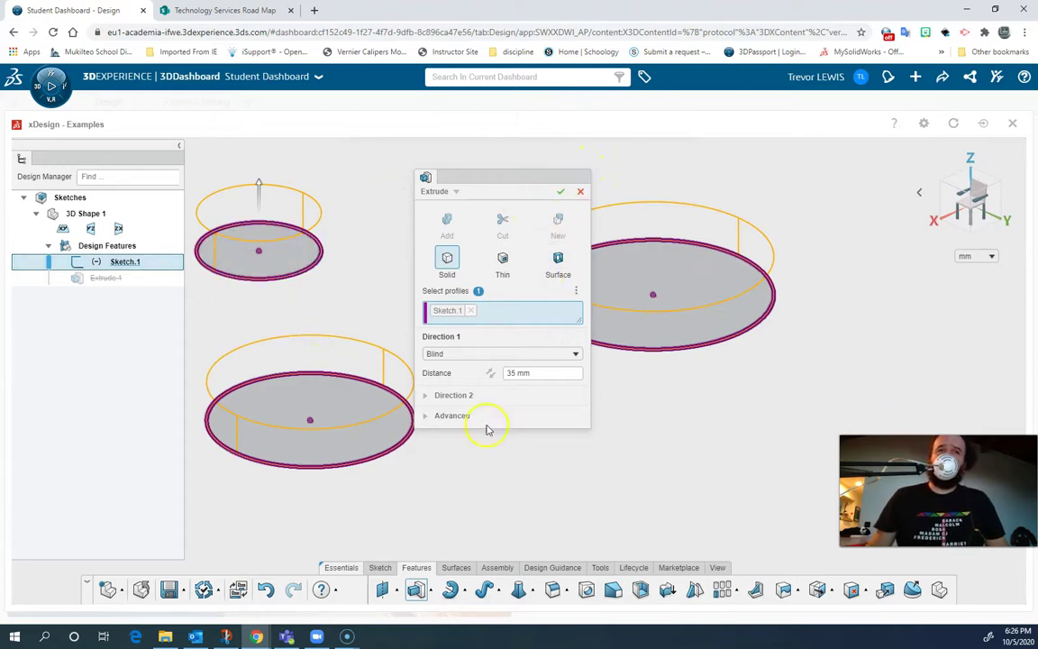
{"action": "left_click", "coordinate": [561, 193]}
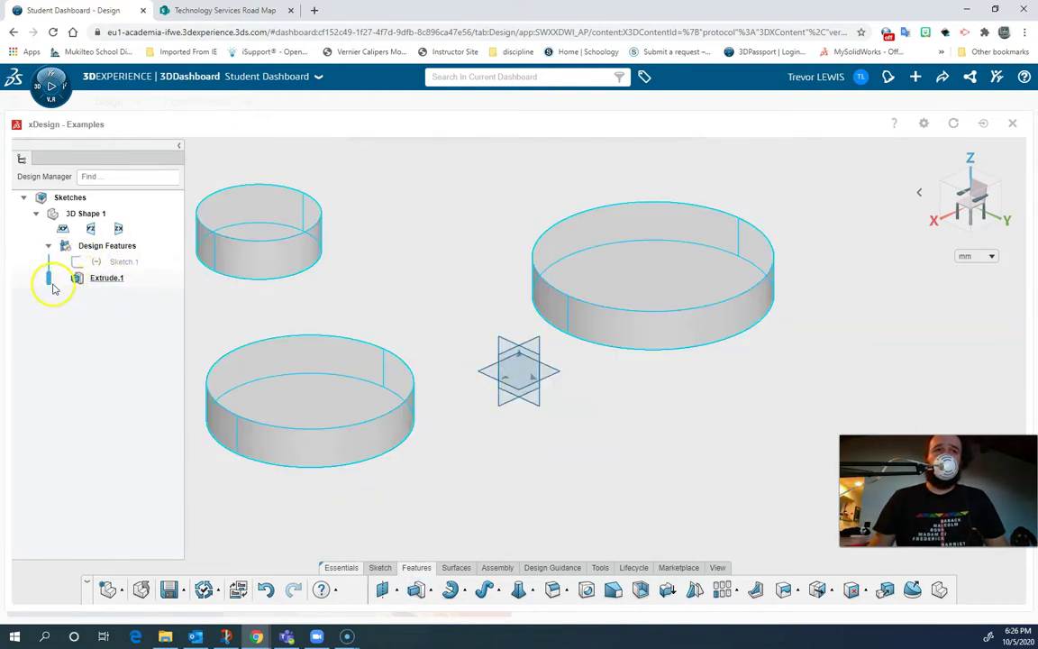
Step: Roll back above Extrude.1 and delete the extrusion
{"action": "mouse_move", "coordinate": [47, 279]}
{"action": "left_mouse_down"}
{"action": "mouse_move", "coordinate": [51, 263]}
{"action": "mouse_move", "coordinate": [48, 284]}
{"action": "left_mouse_up"}
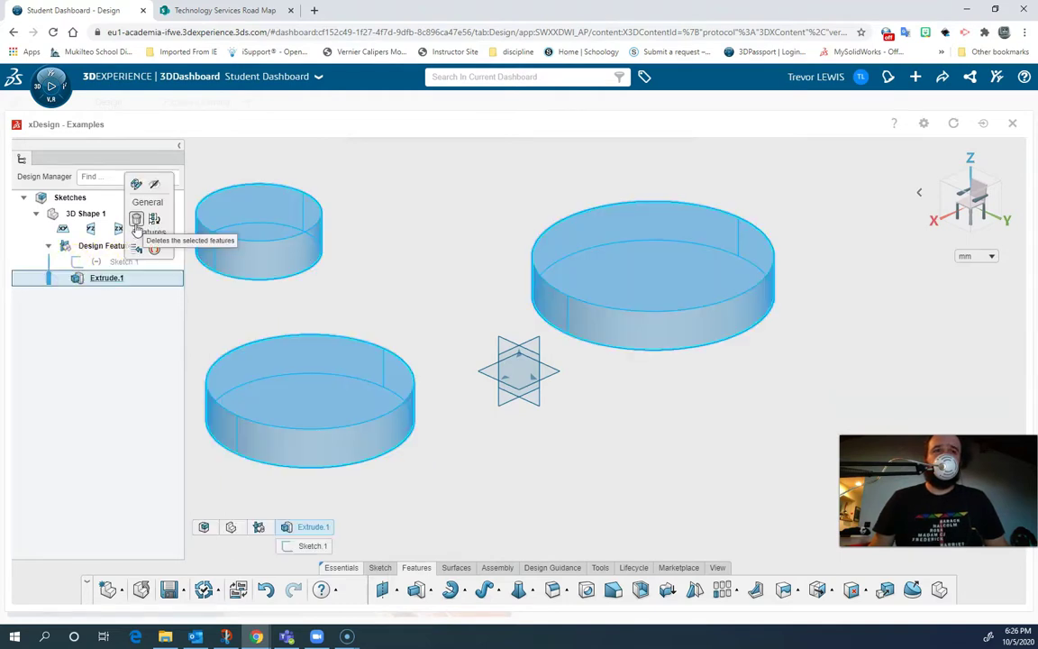
{"action": "left_click", "coordinate": [135, 225]}
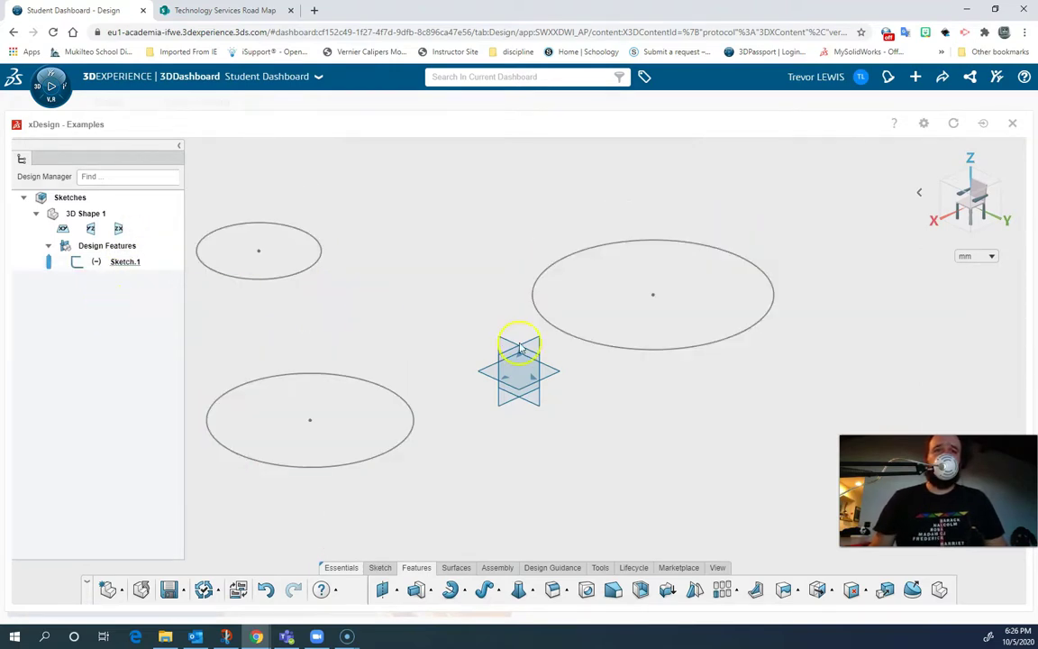
Step: Start a new spline sketch on the YZ plane
{"action": "left_click", "coordinate": [388, 570]}
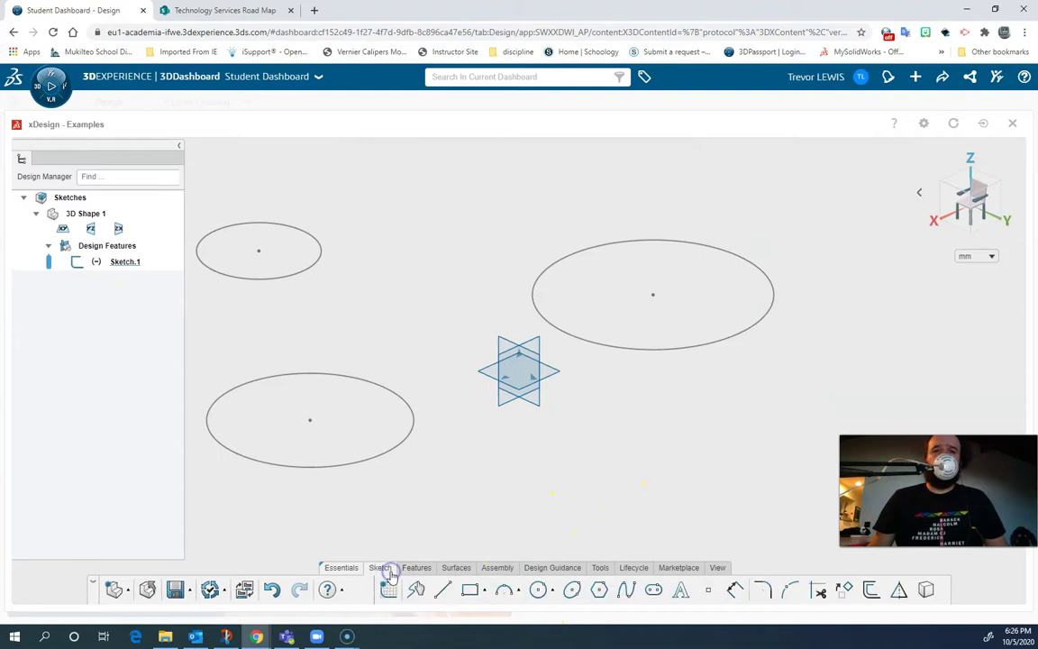
{"action": "left_click", "coordinate": [92, 231]}
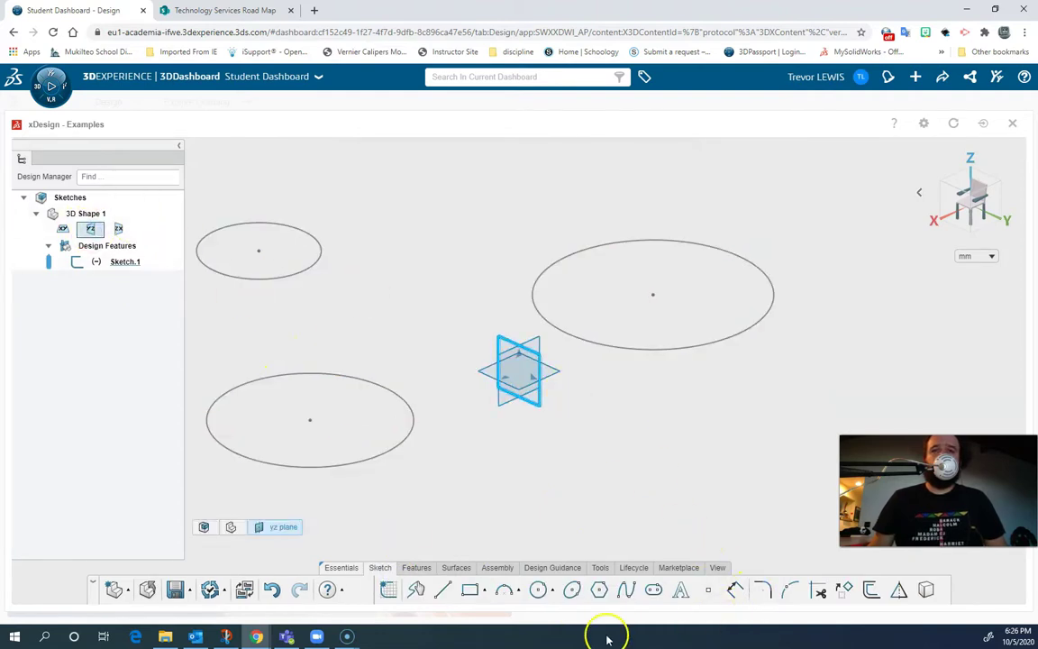
{"action": "left_click", "coordinate": [627, 592]}
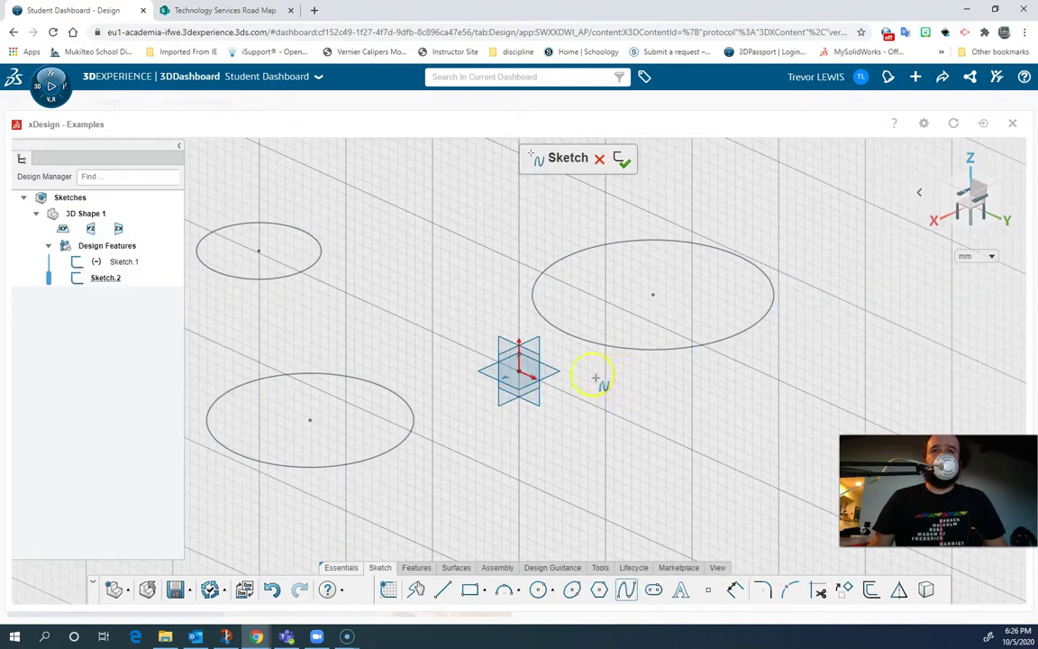
Step: Draw a long wavy spline curving down at its right end
{"action": "left_click", "coordinate": [437, 195]}
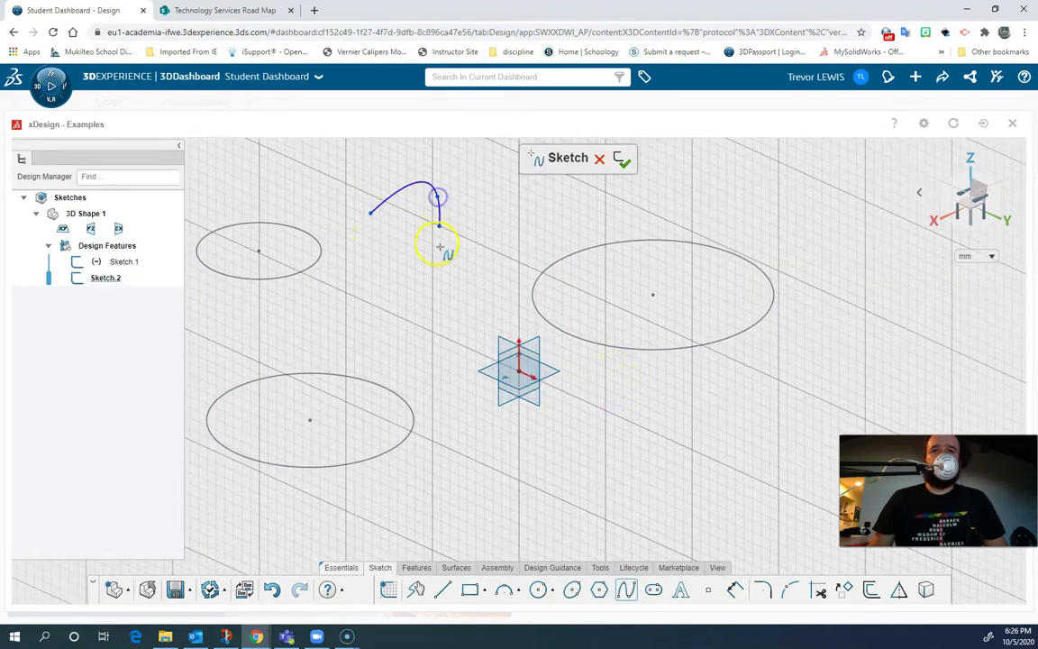
{"action": "left_click", "coordinate": [433, 251]}
{"action": "left_click", "coordinate": [504, 230]}
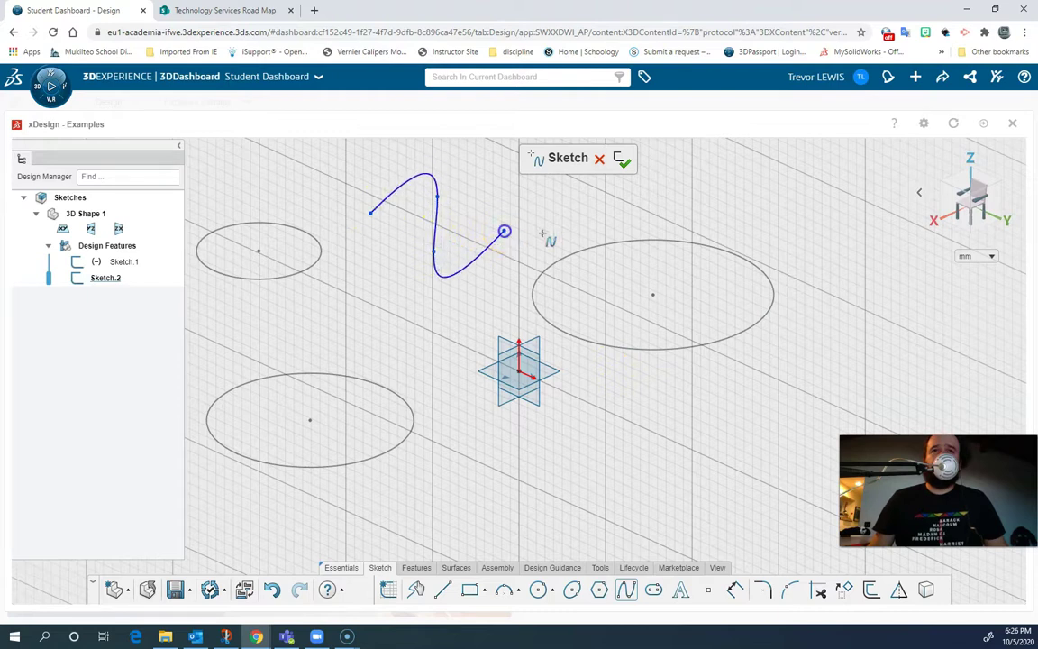
{"action": "left_click", "coordinate": [645, 227]}
{"action": "left_click", "coordinate": [705, 230]}
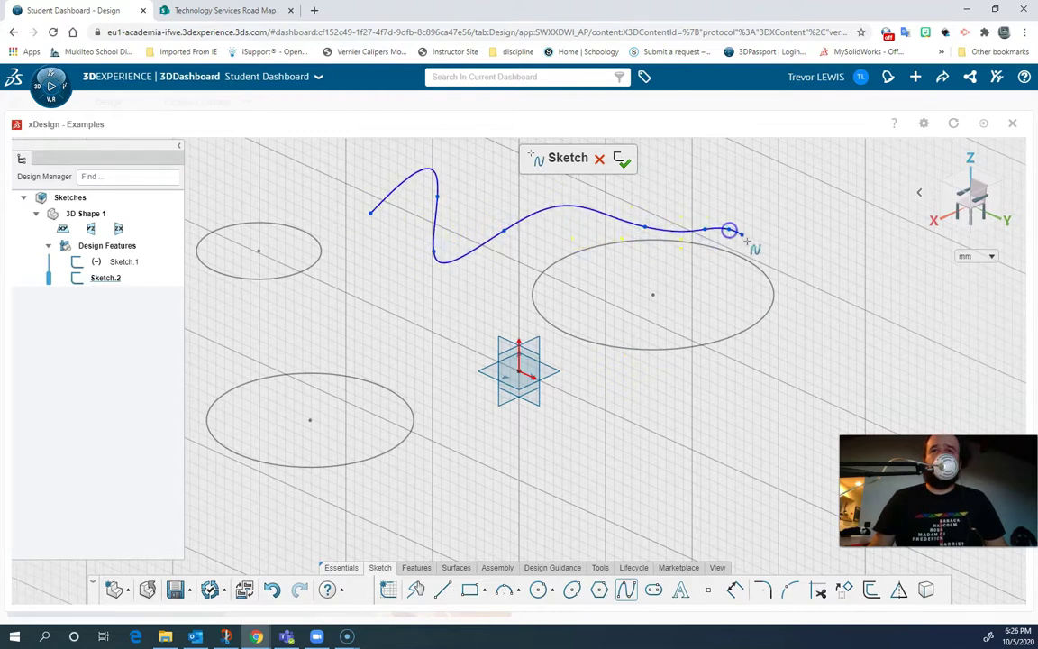
{"action": "left_click", "coordinate": [729, 230]}
{"action": "left_click", "coordinate": [743, 239]}
{"action": "left_click", "coordinate": [760, 243]}
{"action": "left_click", "coordinate": [774, 259]}
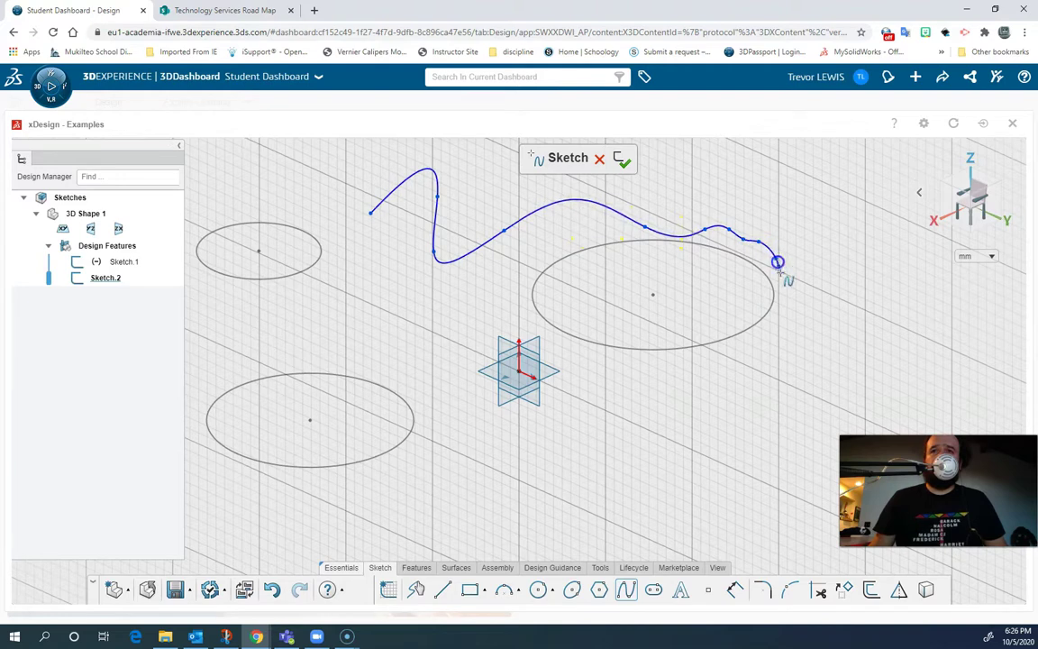
{"action": "double_click", "coordinate": [781, 278]}
Step: Draw a short second spline below the first one
{"action": "left_click", "coordinate": [792, 318]}
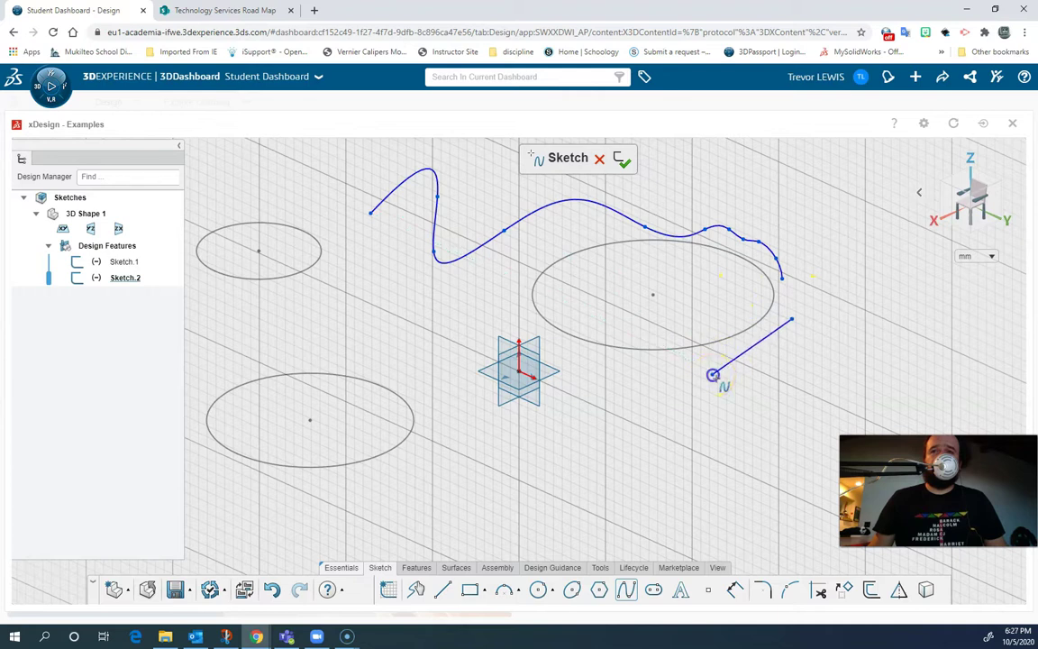
{"action": "left_click", "coordinate": [712, 374]}
{"action": "left_click", "coordinate": [770, 389]}
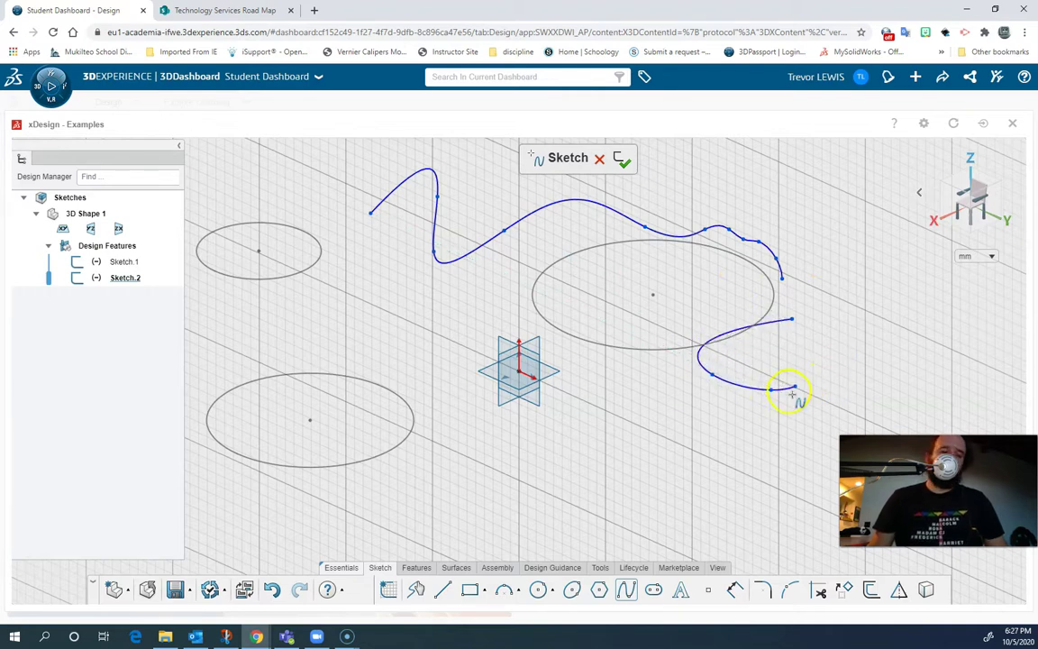
{"action": "key", "text": "Escape"}
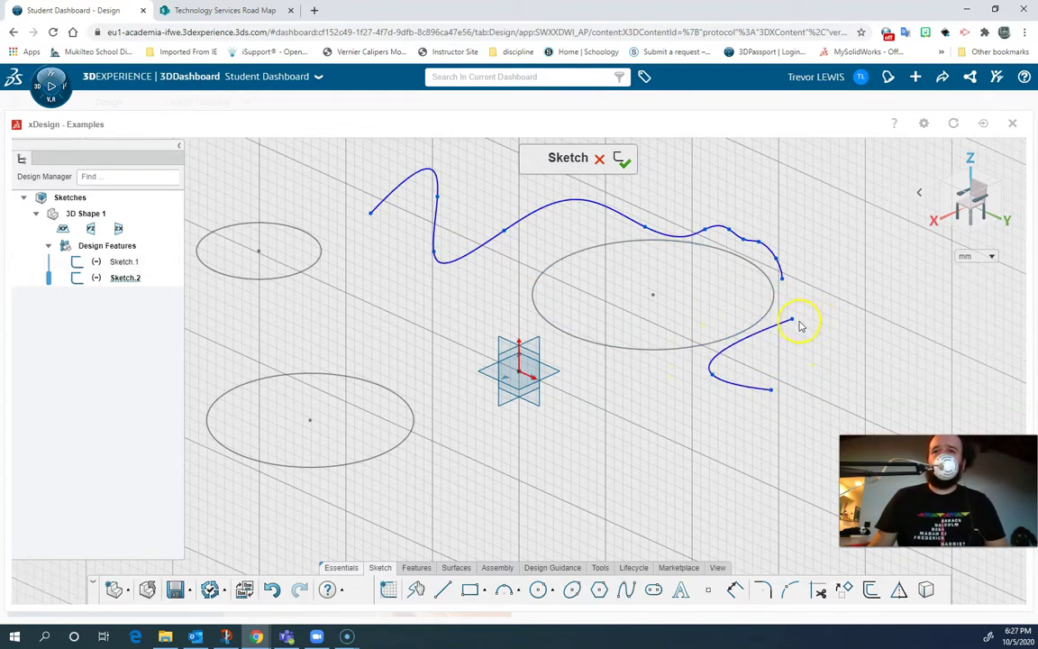
Step: Add a looping spline from the second spline's endpoint, enclosing a shaded region
{"action": "left_click", "coordinate": [791, 330]}
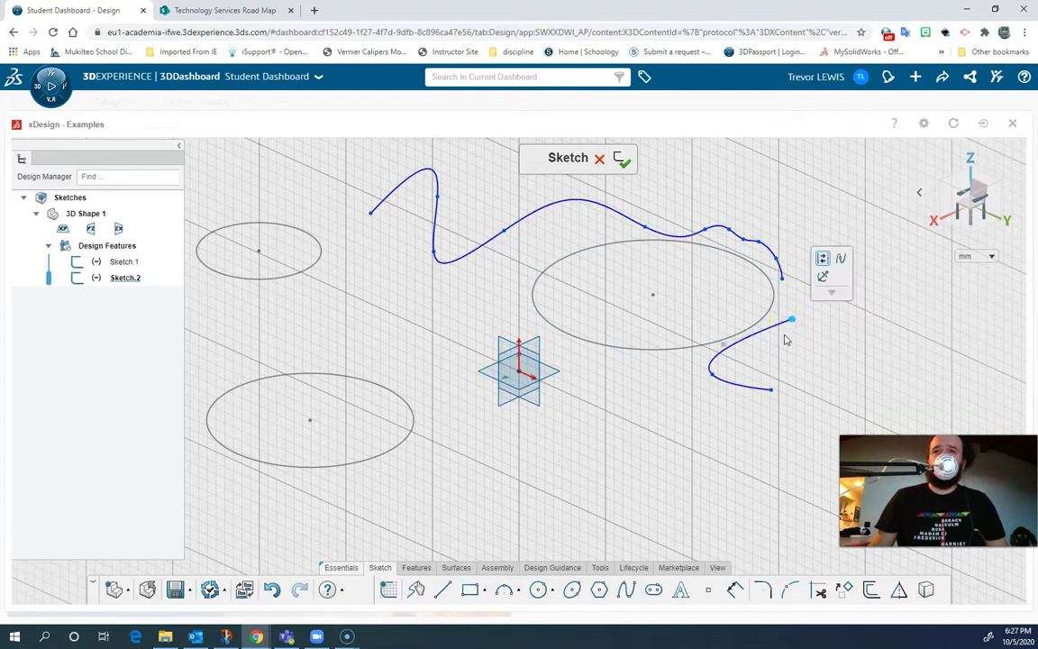
{"action": "left_click", "coordinate": [627, 589]}
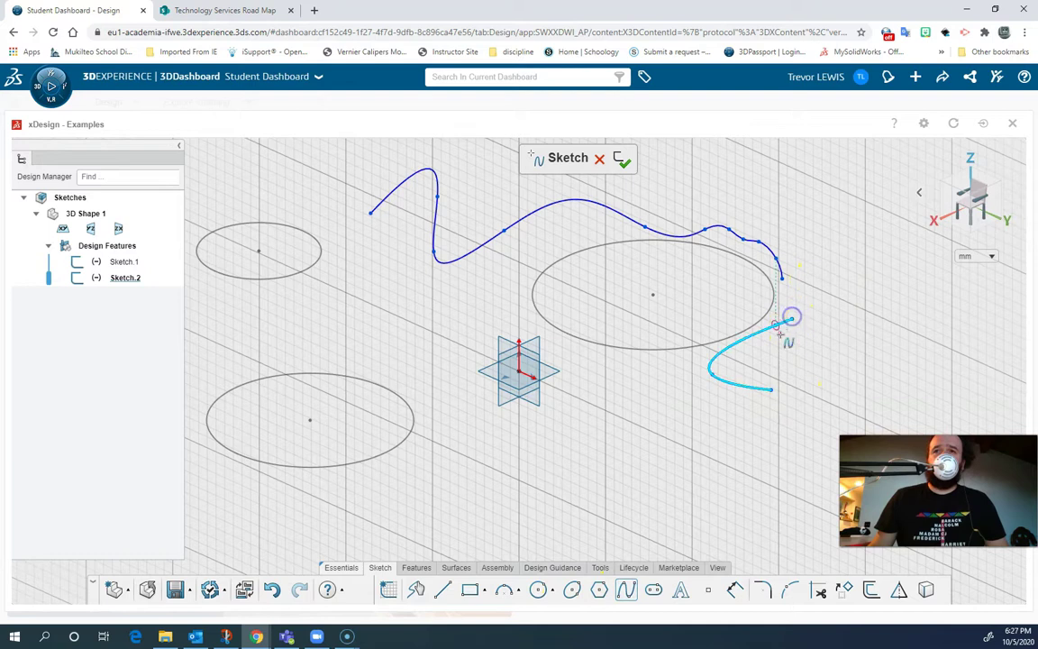
{"action": "left_click", "coordinate": [789, 320]}
{"action": "left_click", "coordinate": [760, 352]}
{"action": "left_click", "coordinate": [762, 378]}
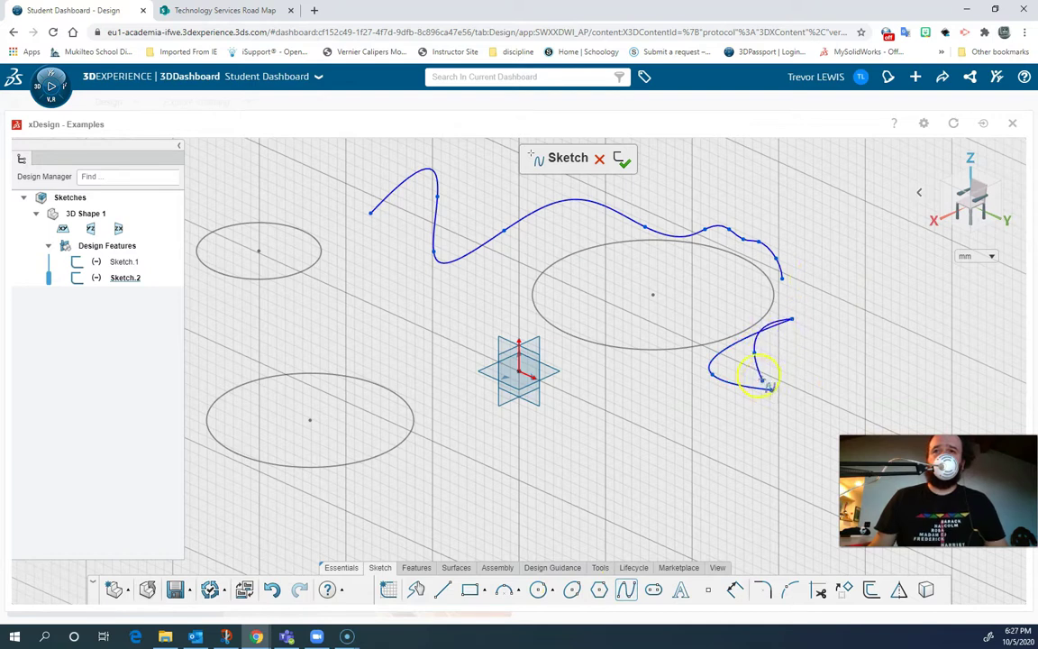
{"action": "left_click_drag", "start_coordinate": [761, 380], "coordinate": [730, 364]}
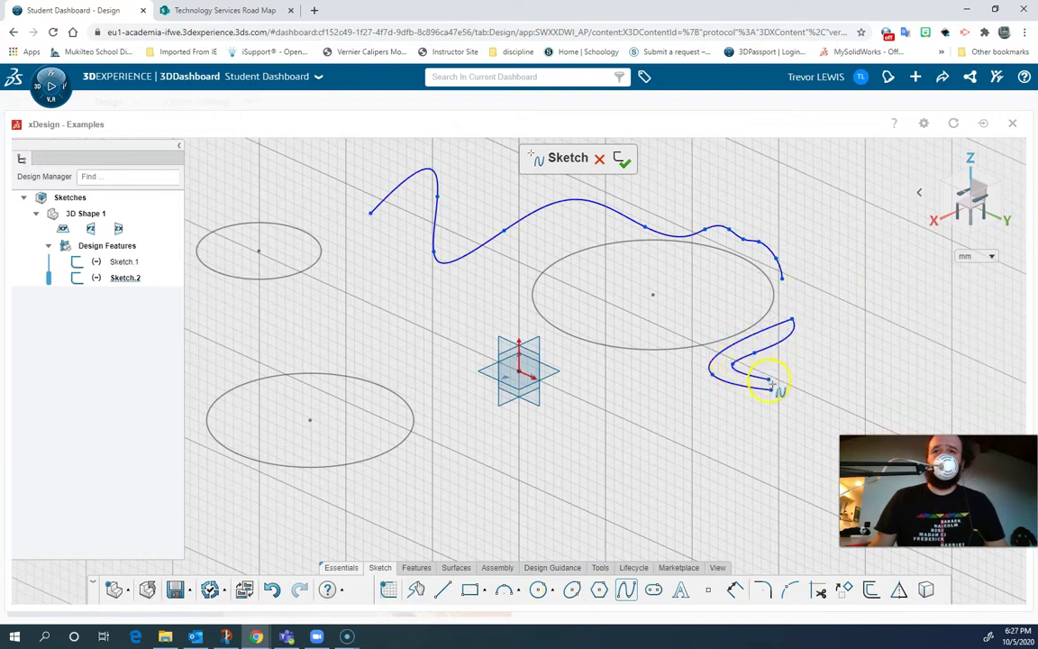
{"action": "left_click", "coordinate": [807, 379]}
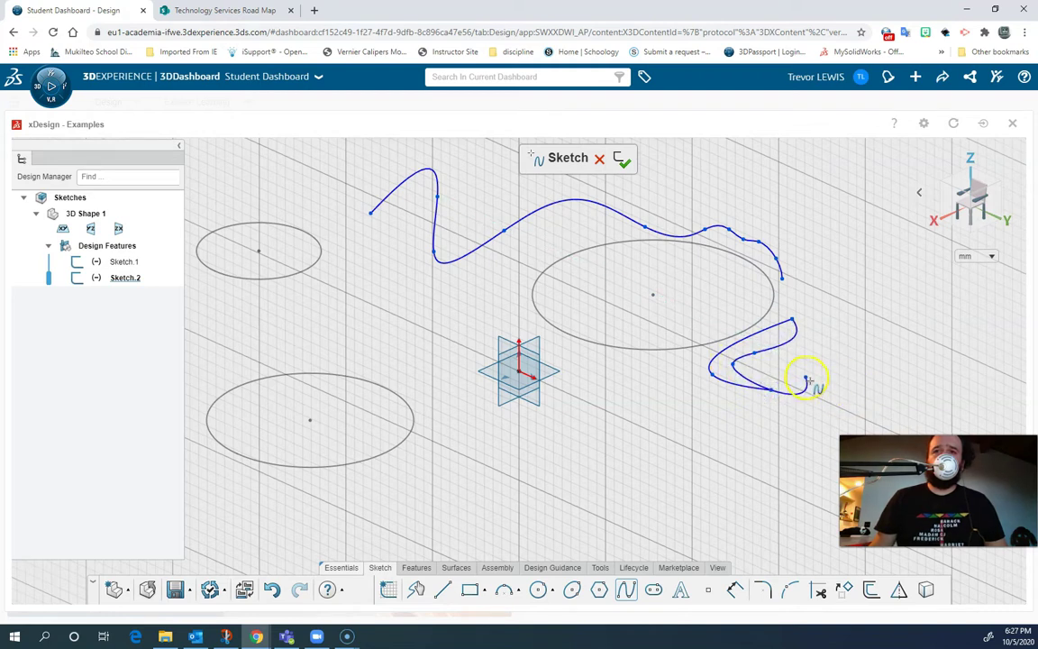
{"action": "key", "text": "Escape"}
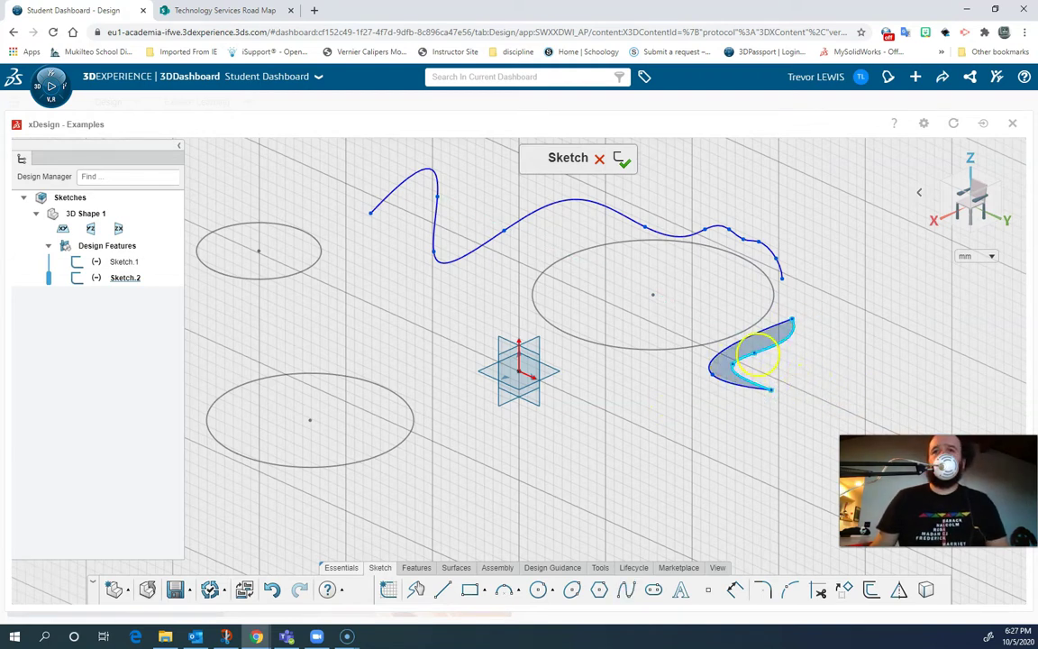
Step: Discard the spline sketch and start a new polygon sketch on a plane
{"action": "left_click", "coordinate": [599, 162]}
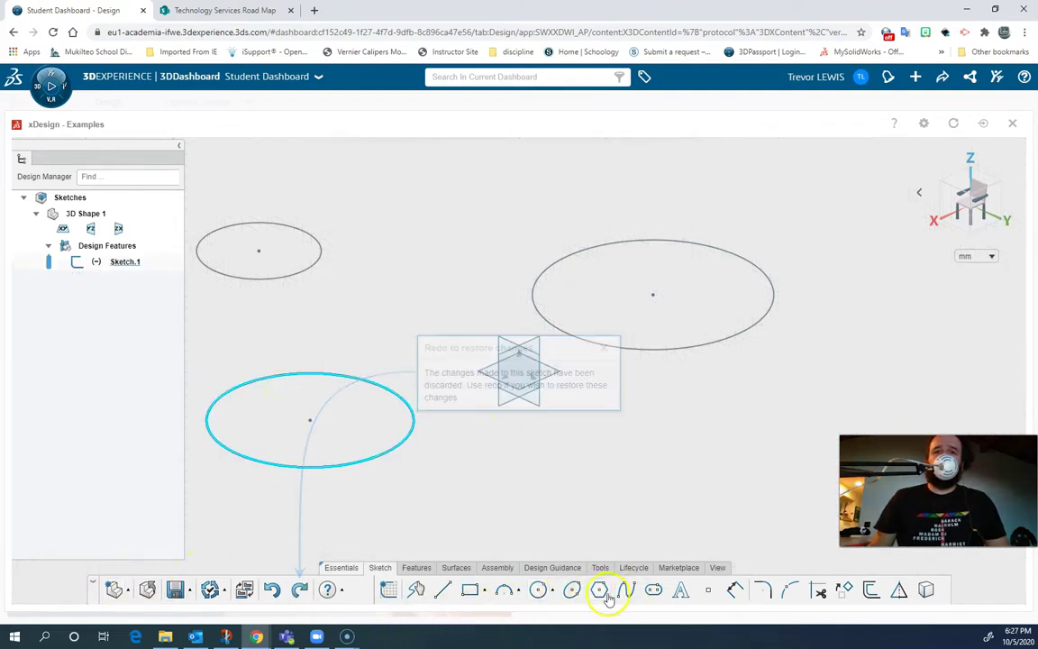
{"action": "left_click", "coordinate": [511, 378]}
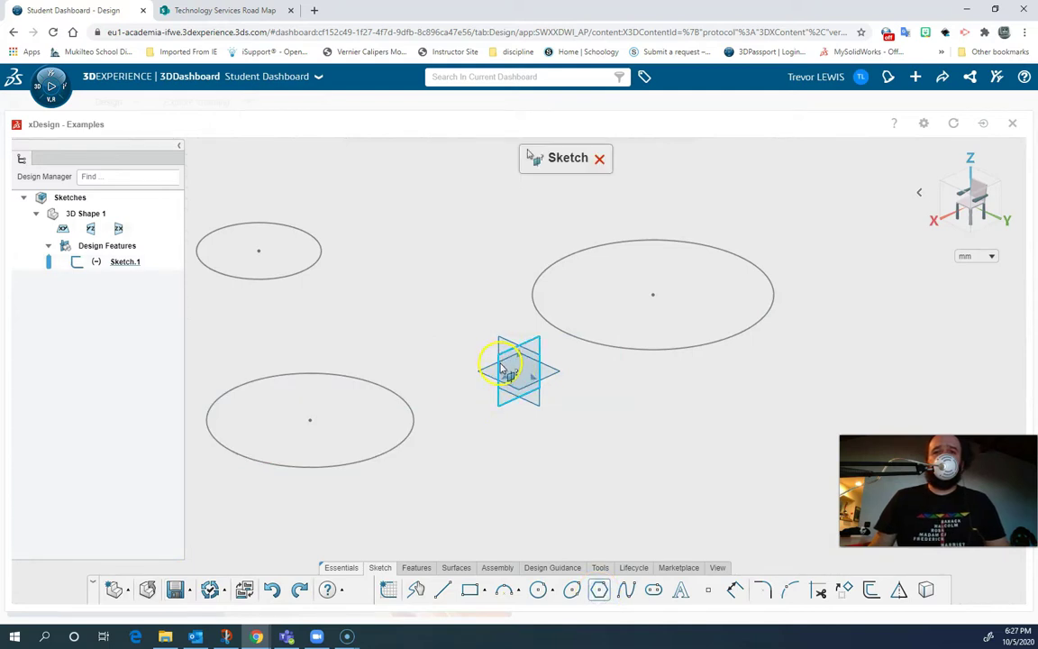
{"action": "left_click", "coordinate": [502, 356]}
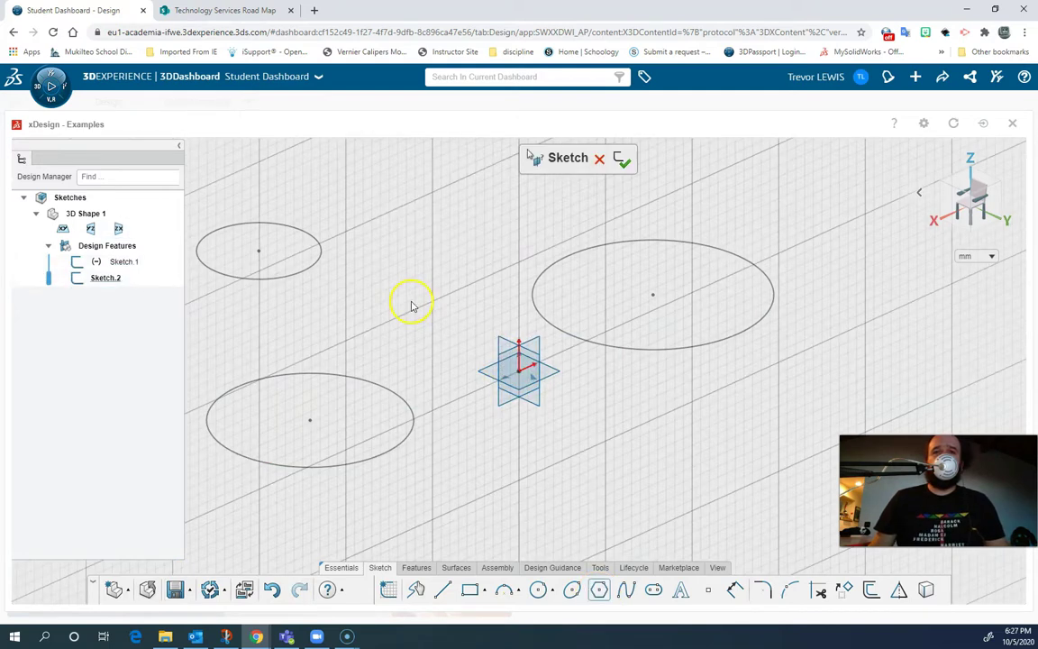
Step: Draw a 3-sided circumscribed polygon around a construction circle and close the sketch
{"action": "left_click_drag", "start_coordinate": [441, 303], "coordinate": [516, 253]}
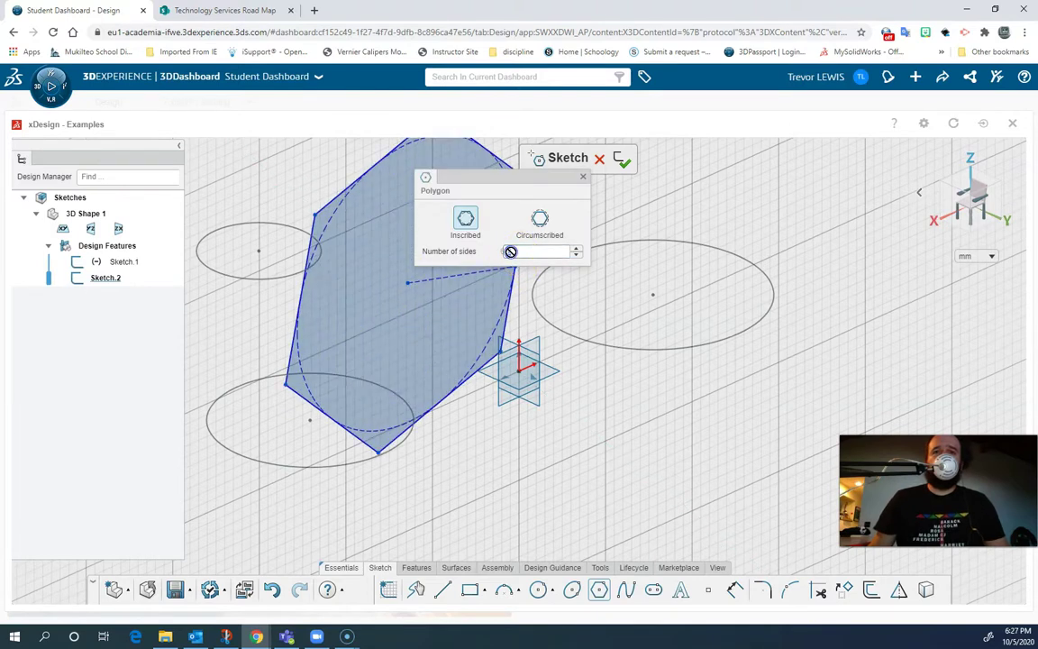
{"action": "type", "text": "3"}
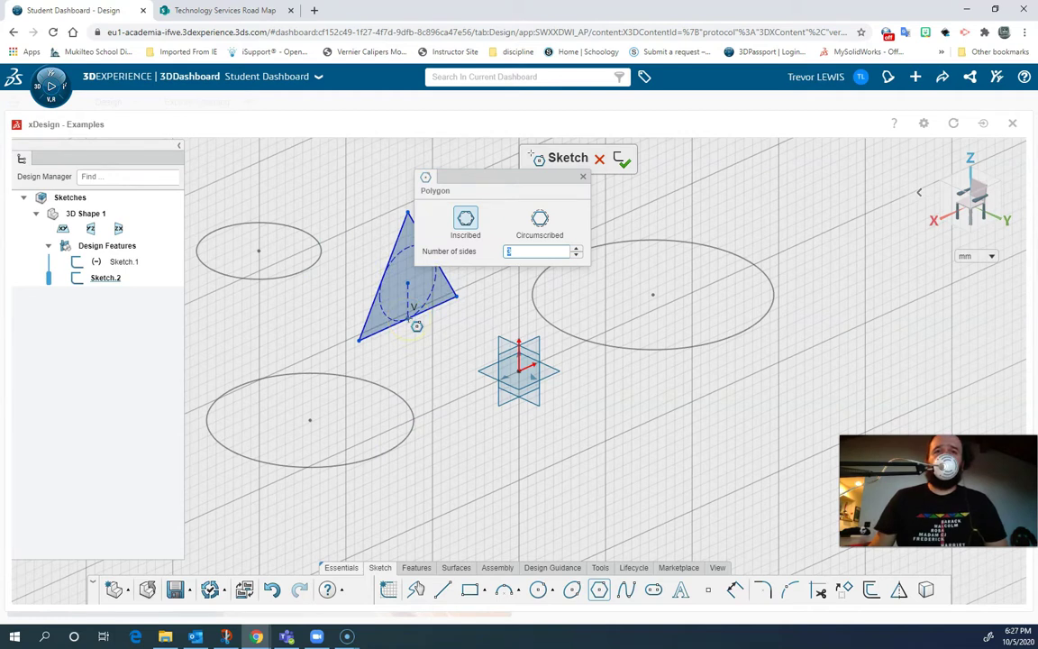
{"action": "left_click", "coordinate": [538, 221]}
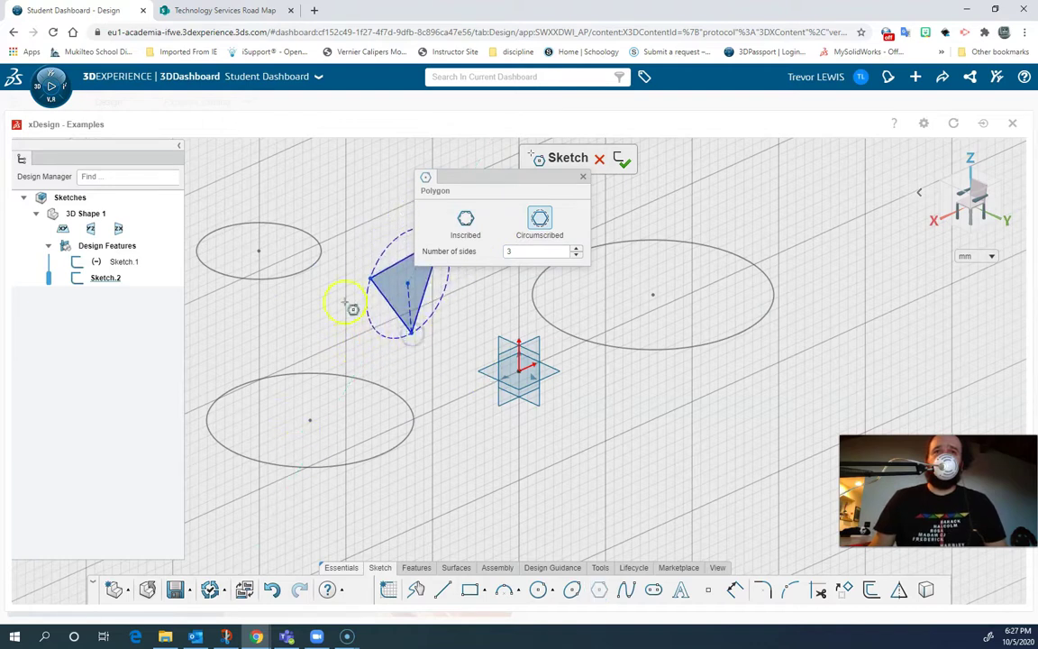
{"action": "left_click", "coordinate": [620, 164]}
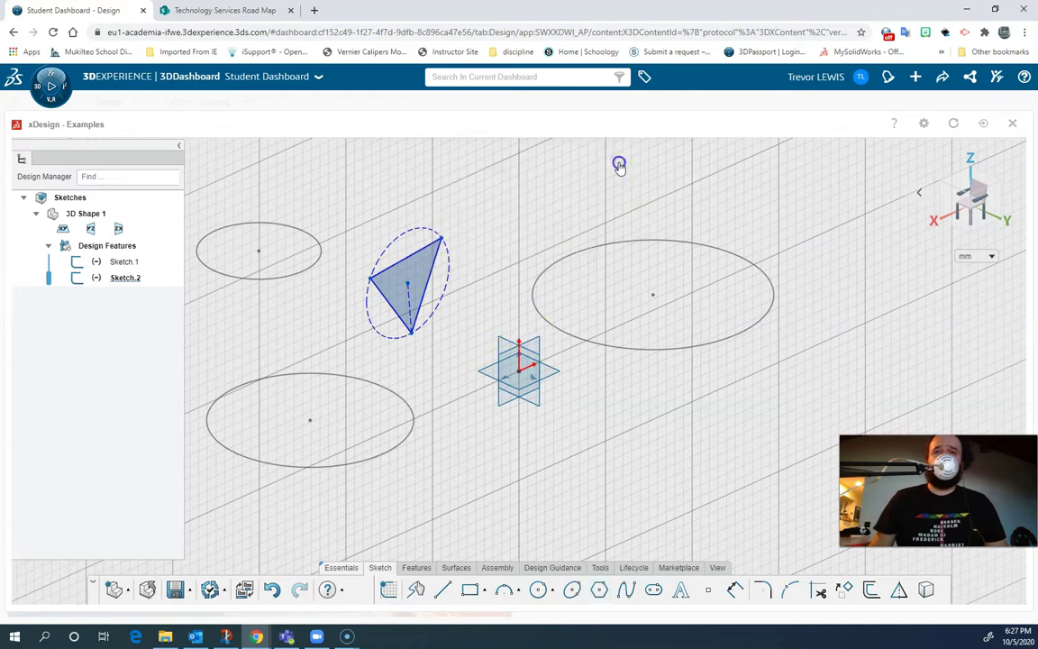